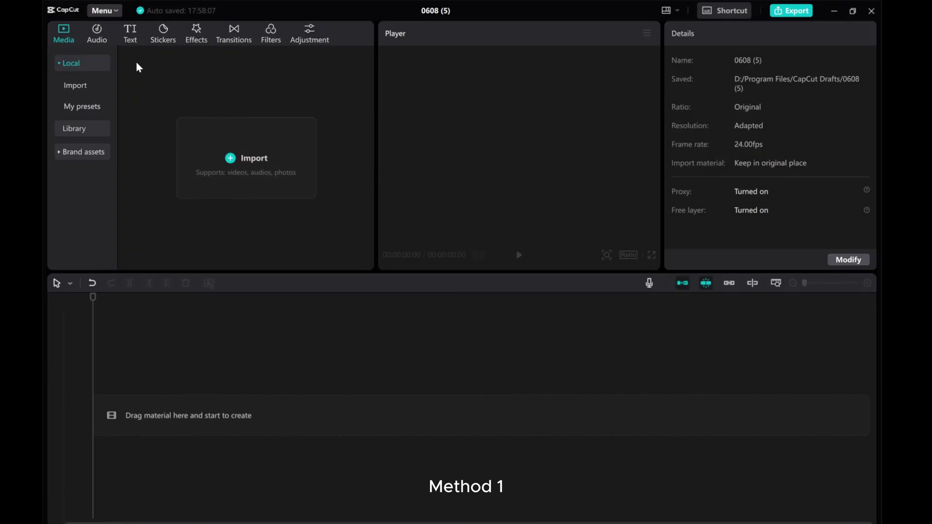
# - Add a Default text clip from the Text panel to the timeline
pyautogui.click(129, 36)
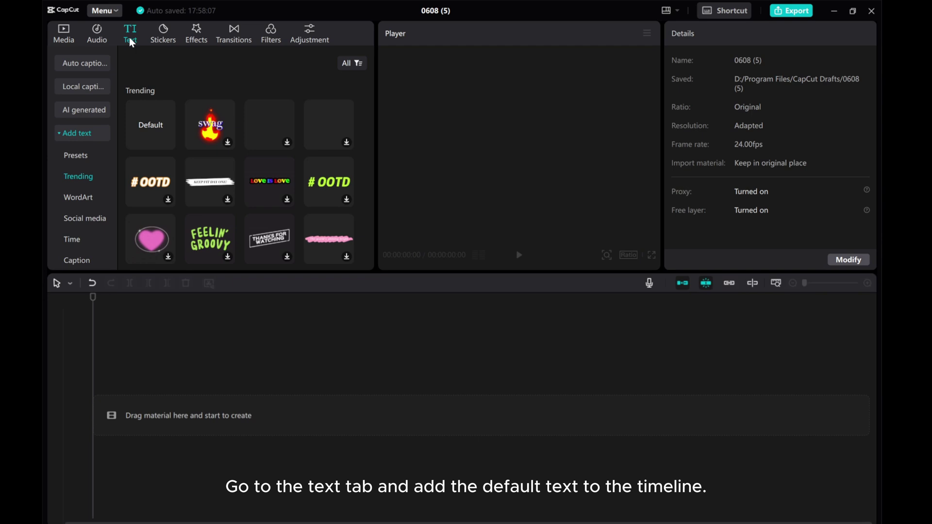
pyautogui.click(168, 142)
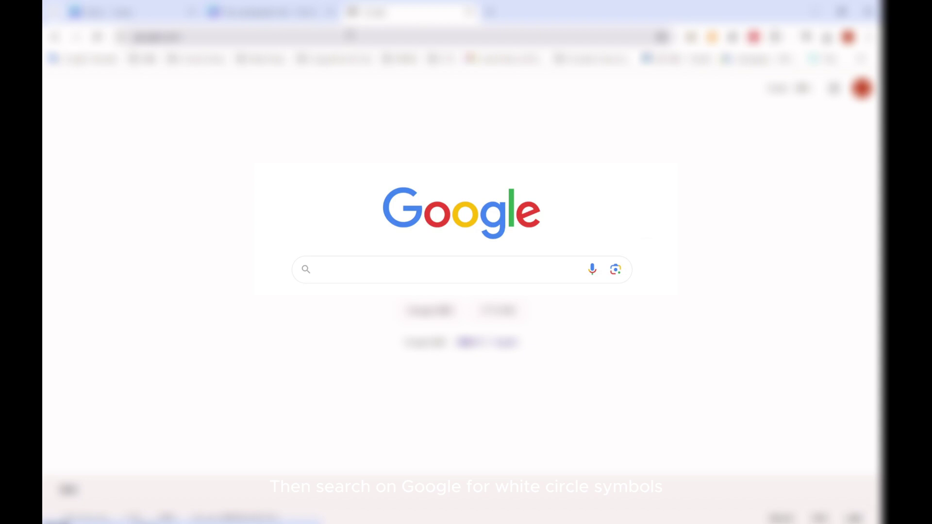
# - Search Google for 'white circle symbol' and copy the White Circle character from the Alt-Codes page
pyautogui.click(346, 275)
pyautogui.write('white circle symbol')
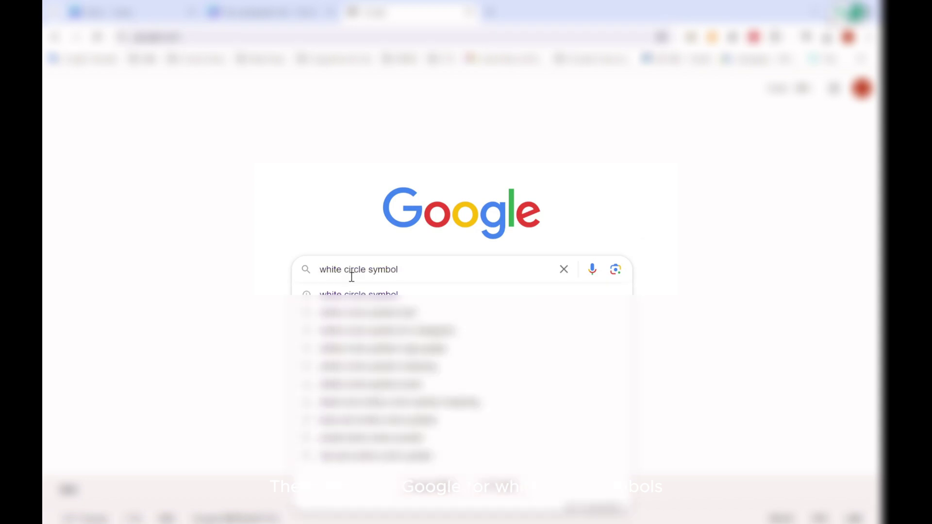
pyautogui.click(349, 295)
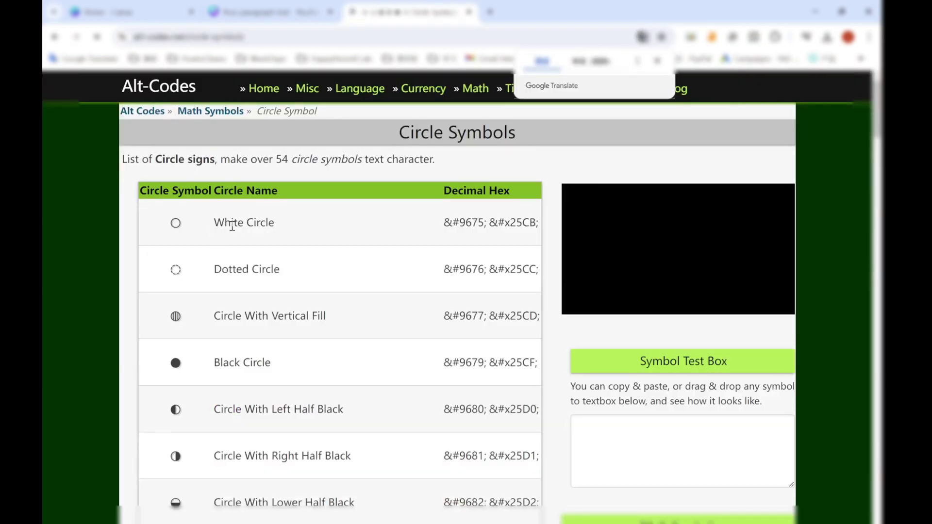
pyautogui.scroll(-1, 161, 348)
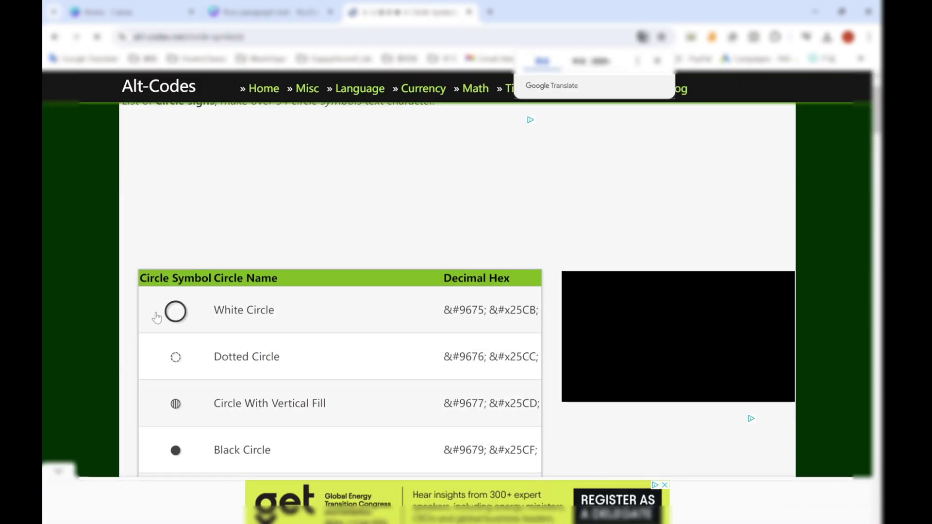
pyautogui.click(175, 312)
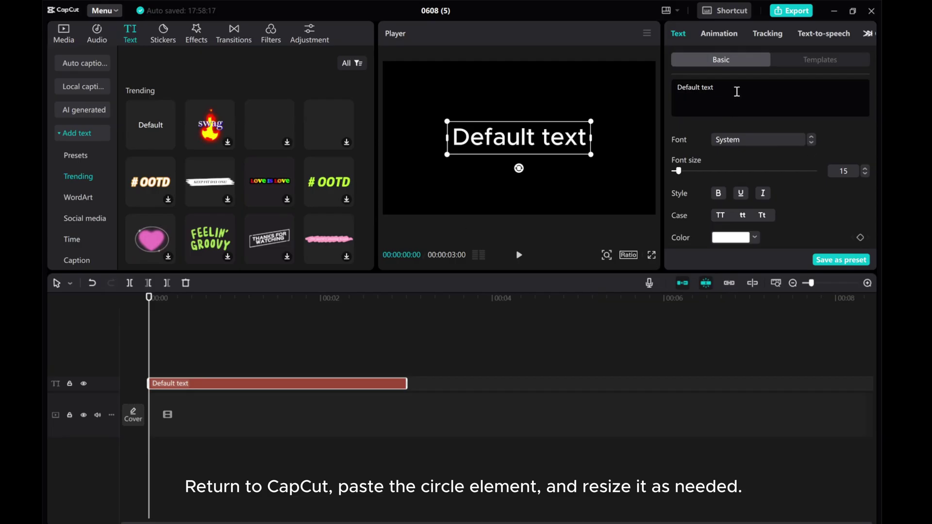
# - Replace the Default text with the pasted ○ symbol at font size 48
pyautogui.click(736, 92)
pyautogui.hotkey('ctrl', 'a')
pyautogui.write('○')
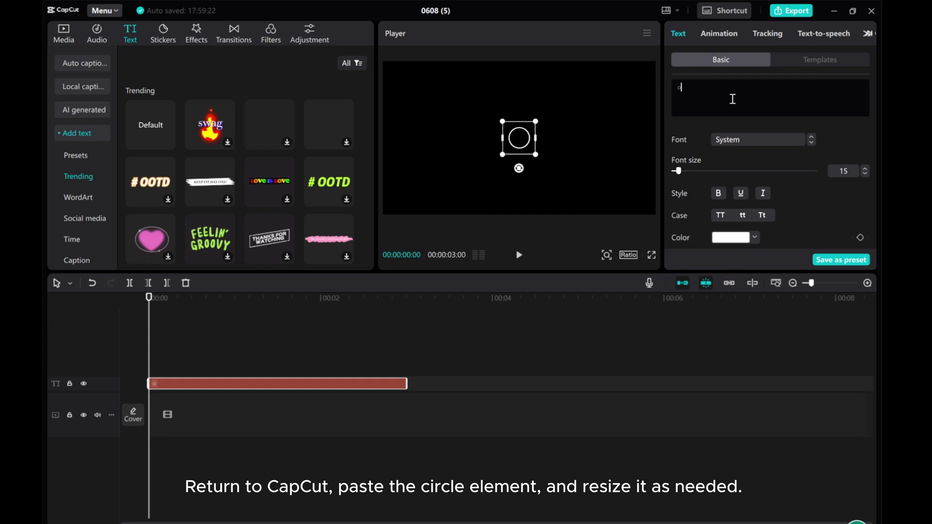
pyautogui.moveTo(681, 171); pyautogui.dragTo(695, 172)
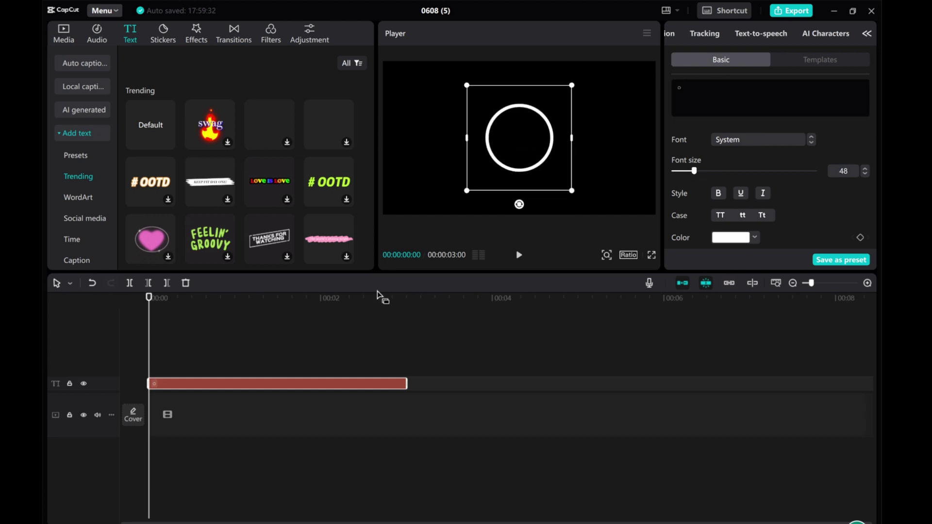
# - Copy the circle clip and paste a duplicate onto a second track
pyautogui.rightClick(208, 380)
pyautogui.click(219, 294)
pyautogui.click(153, 357)
pyautogui.hotkey('ctrl', 'v')
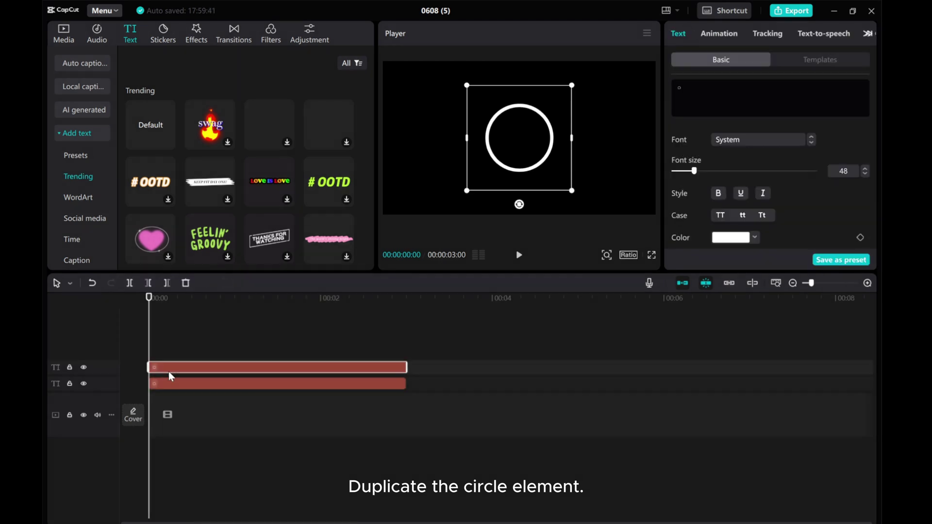
pyautogui.click(170, 386)
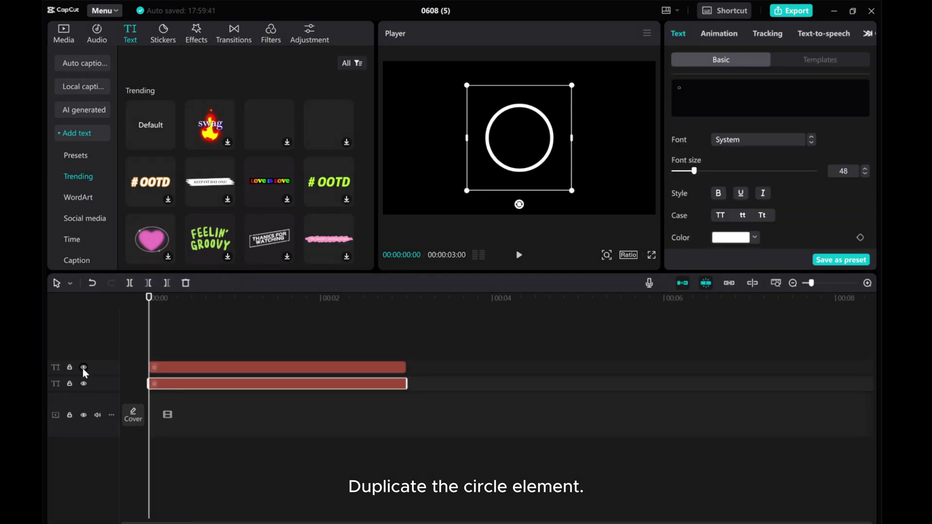
# - Hide the upper track and colour the lower circle light grey 969595
pyautogui.click(84, 368)
pyautogui.scroll(-1, 733, 197)
pyautogui.click(729, 197)
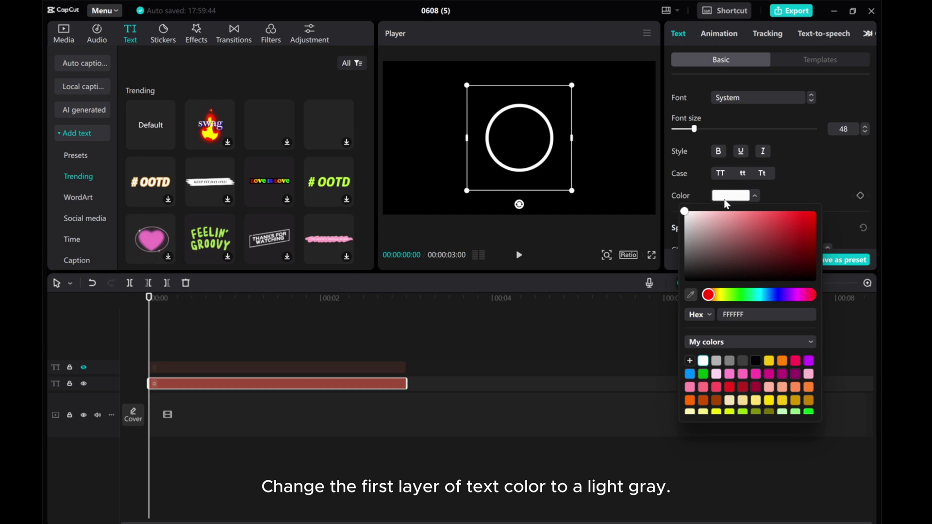
pyautogui.click(687, 249)
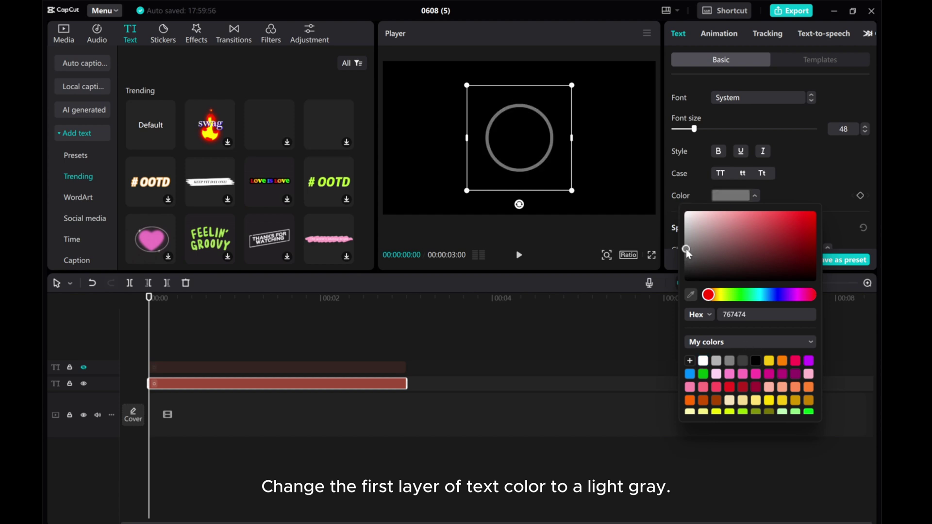
pyautogui.moveTo(687, 249); pyautogui.dragTo(686, 241)
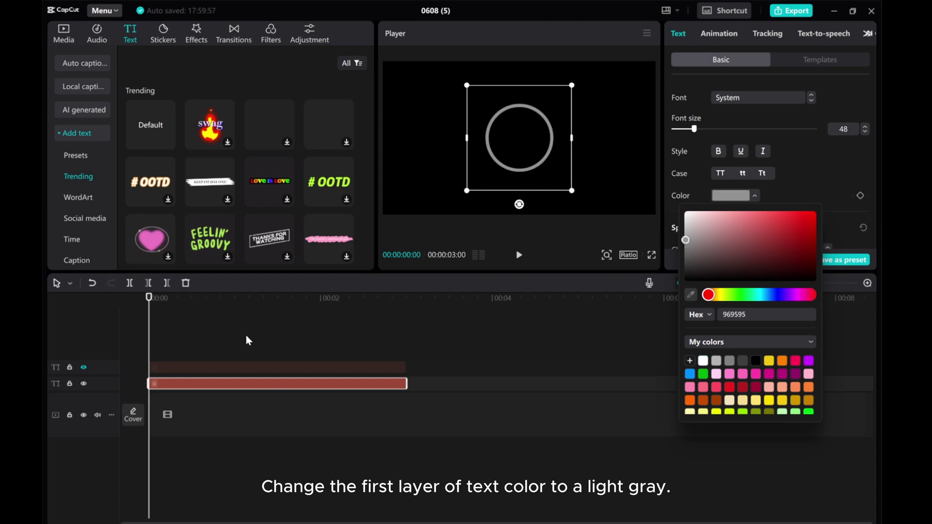
# - Show the upper track again and colour its circle bright green 00FF18
pyautogui.click(83, 368)
pyautogui.click(180, 371)
pyautogui.click(733, 199)
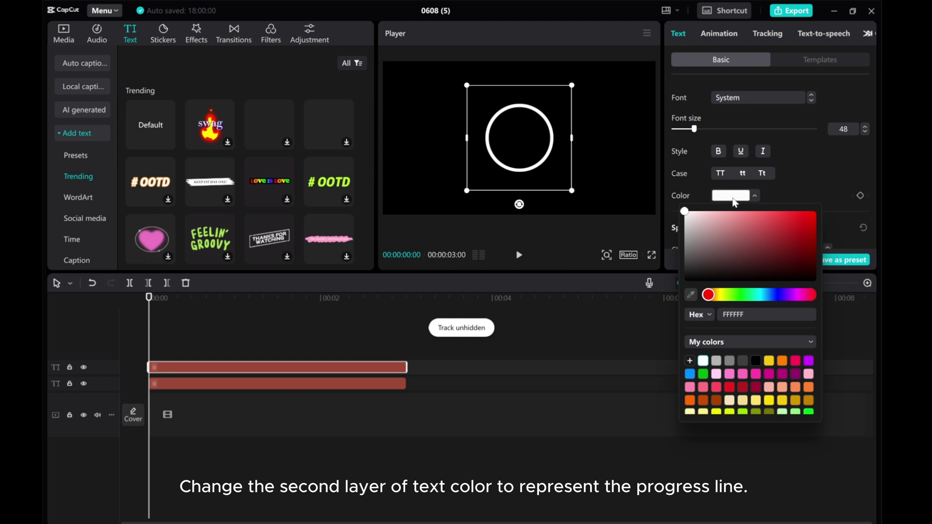
pyautogui.scroll(-3, 785, 406)
pyautogui.click(809, 373)
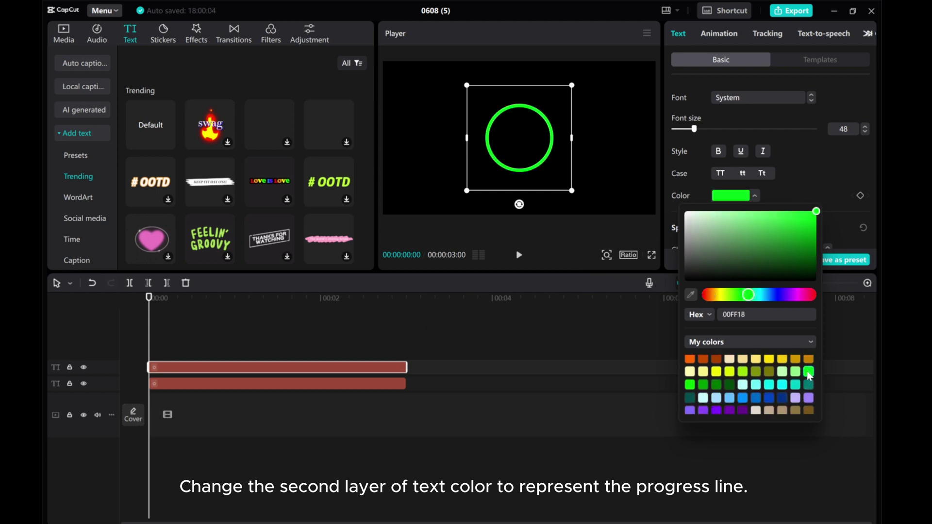
pyautogui.click(205, 365)
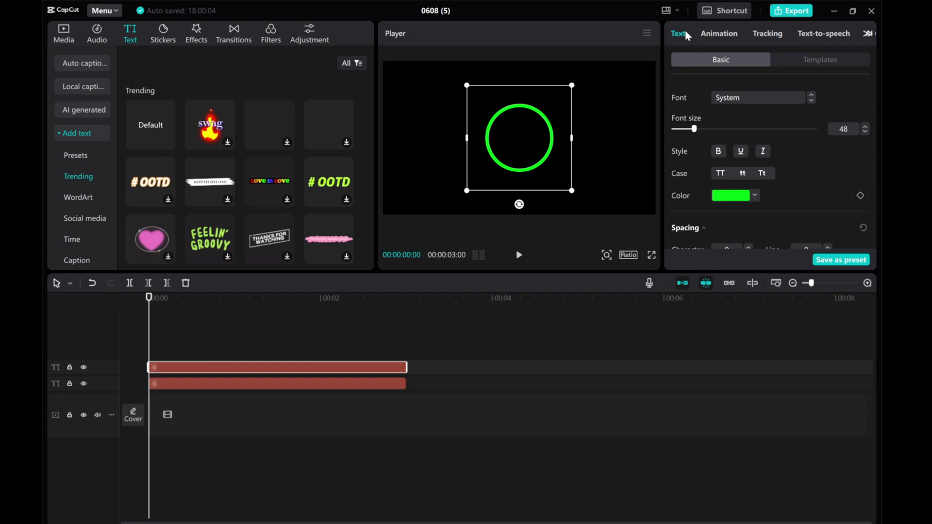
# - Apply the Clock wipe In animation to the green circle with a 2.9s duration
pyautogui.click(724, 35)
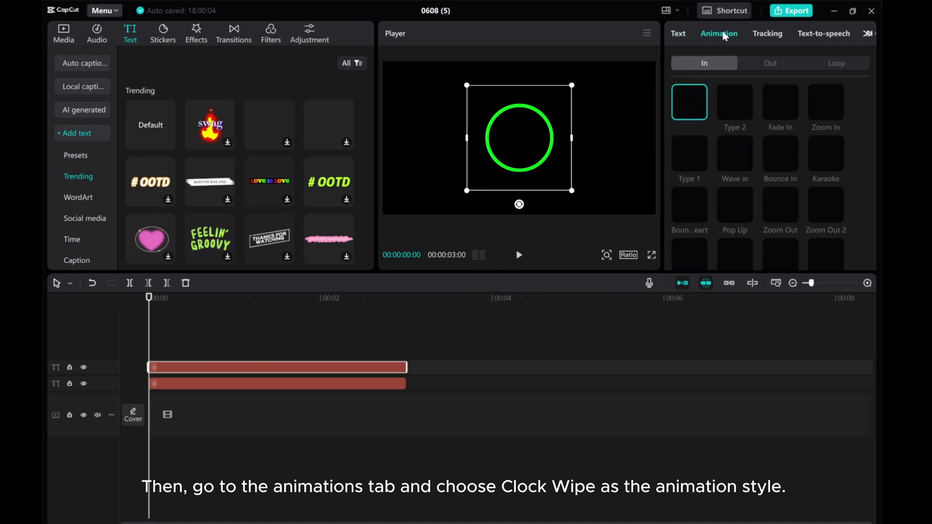
pyautogui.scroll(-10, 720, 177)
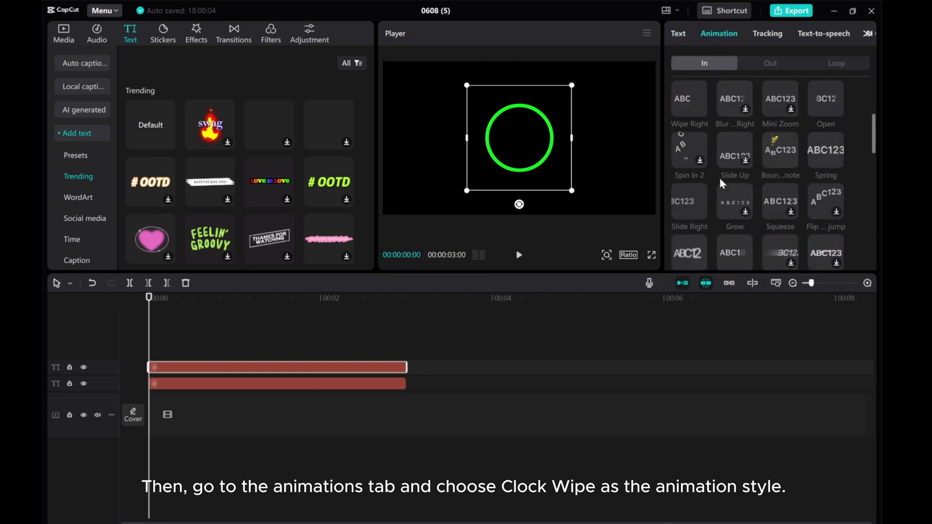
pyautogui.scroll(-8, 720, 177)
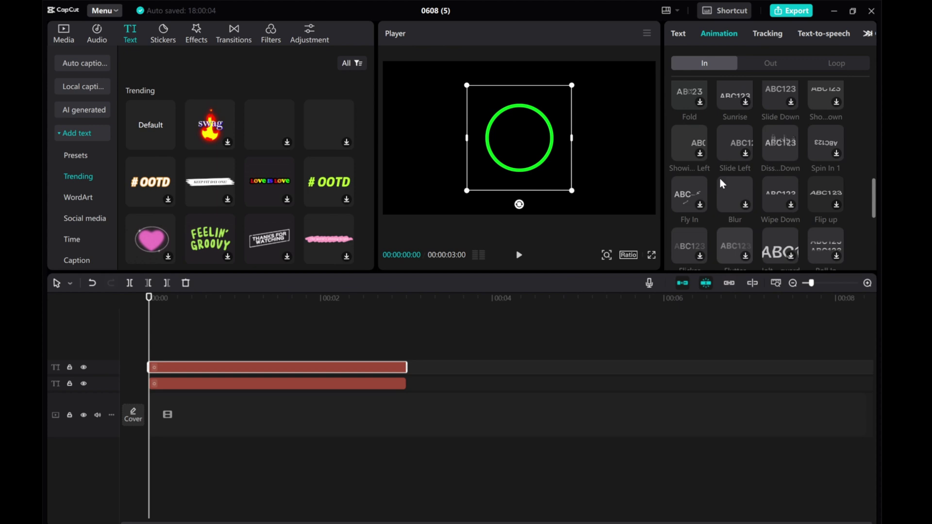
pyautogui.scroll(-3, 720, 178)
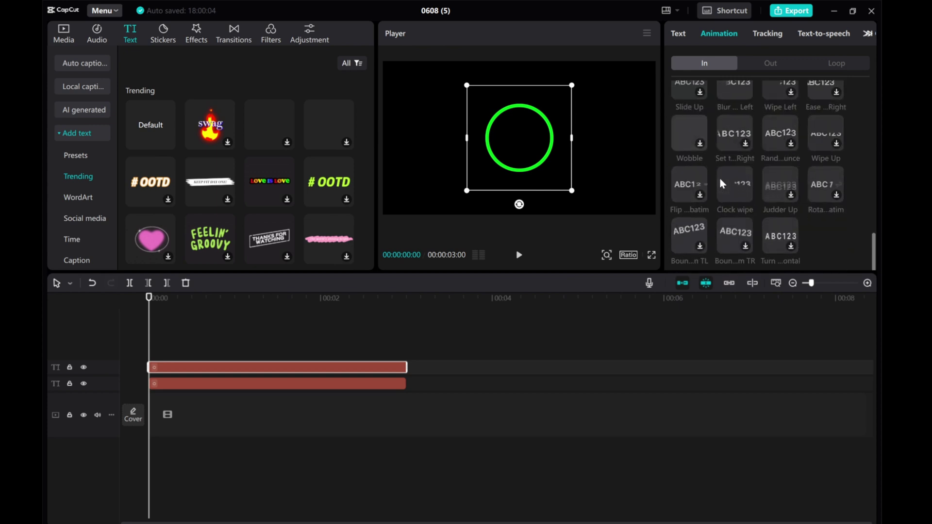
pyautogui.click(734, 186)
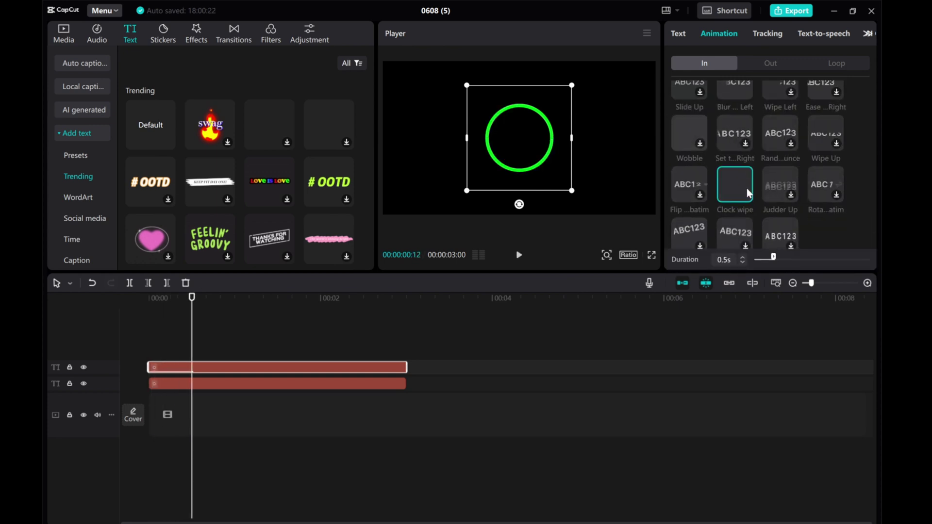
pyautogui.moveTo(773, 257); pyautogui.dragTo(867, 265)
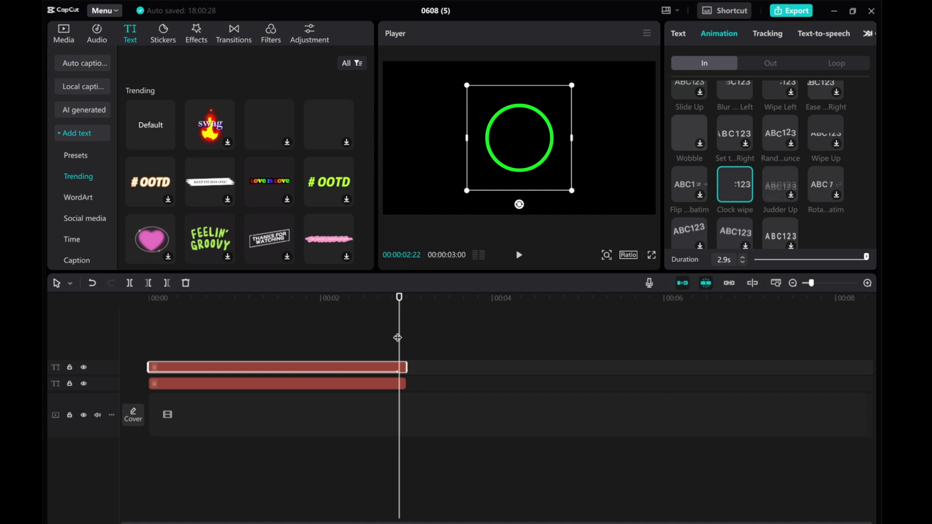
# - Add another Default text clip on a new track and adjust its length
pyautogui.click(168, 142)
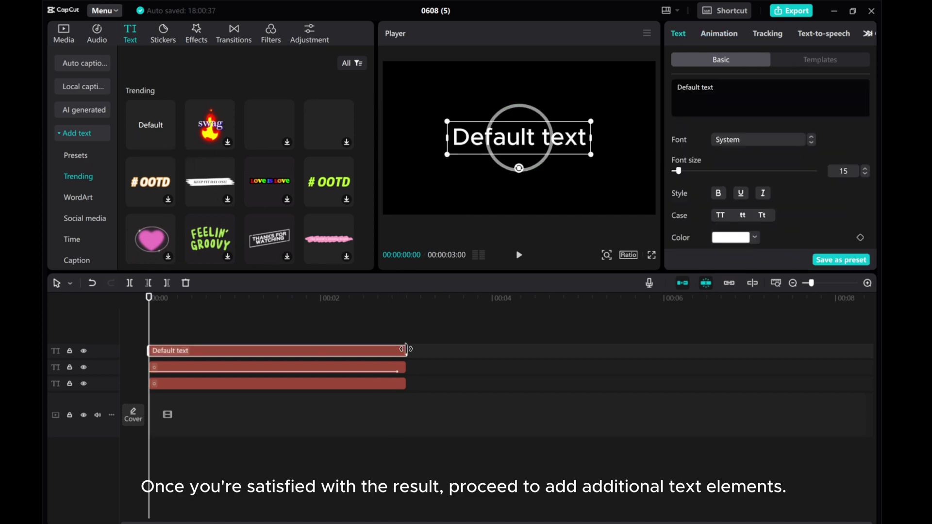
pyautogui.moveTo(406, 349); pyautogui.dragTo(161, 336)
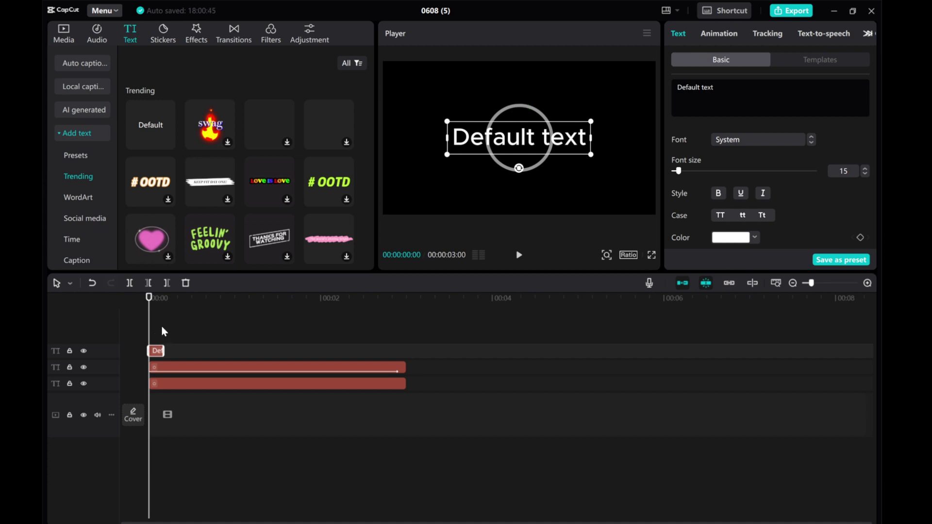
pyautogui.moveTo(164, 350); pyautogui.dragTo(168, 350)
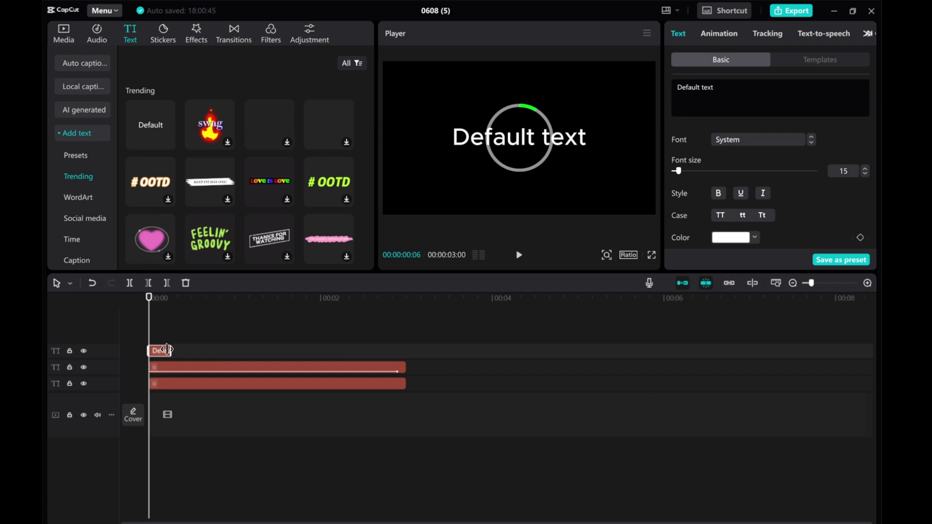
pyautogui.moveTo(167, 350); pyautogui.dragTo(174, 350)
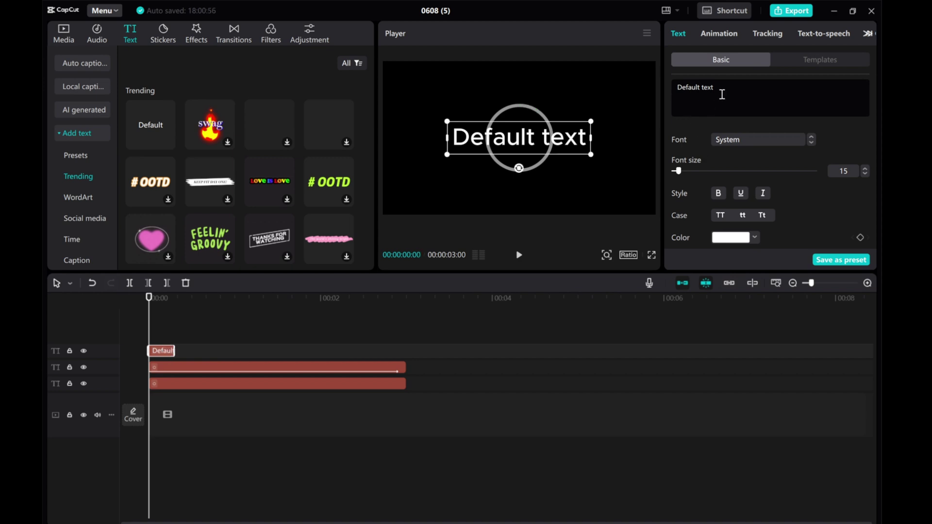
# - Change the new text to 0% and reduce its font size to 13
pyautogui.hotkey('ctrl', 'a')
pyautogui.write('0')
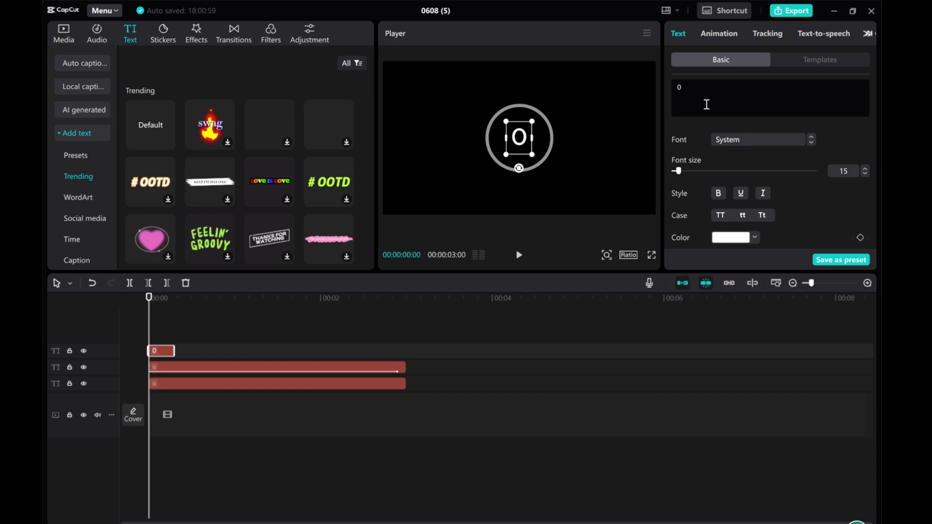
pyautogui.write('%')
pyautogui.click(864, 174)
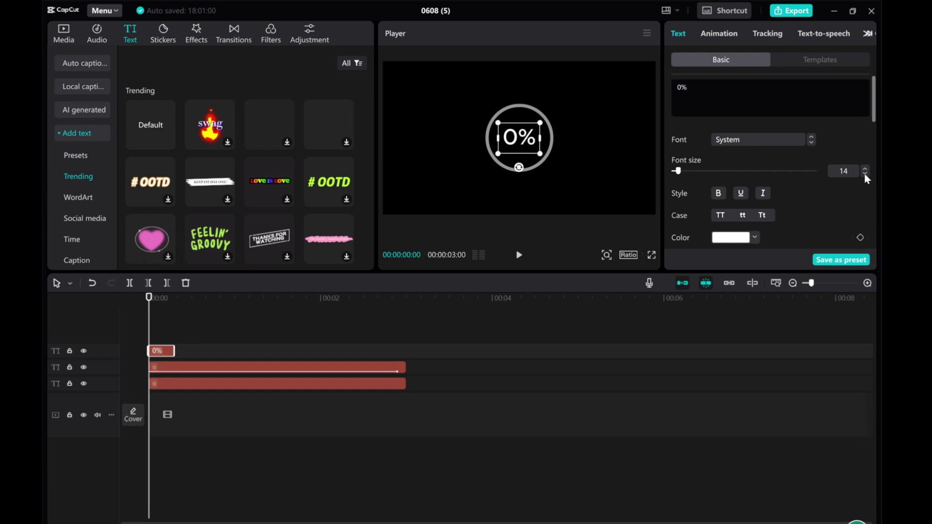
pyautogui.click(865, 174)
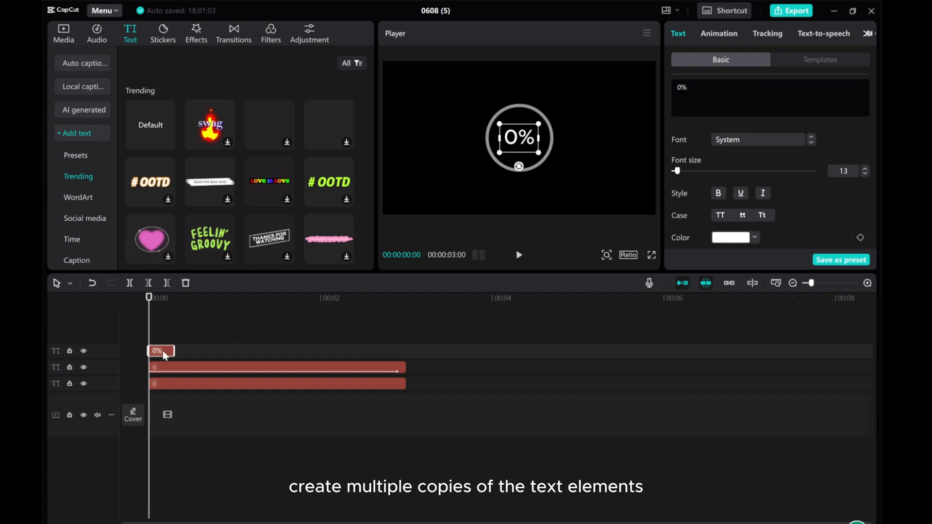
# - Duplicate the 0% clip into ten copies along the top track and shorten the ring's Clock wipe to 2.8s
pyautogui.moveTo(162, 351); pyautogui.dragTo(393, 352)
pyautogui.click(372, 369)
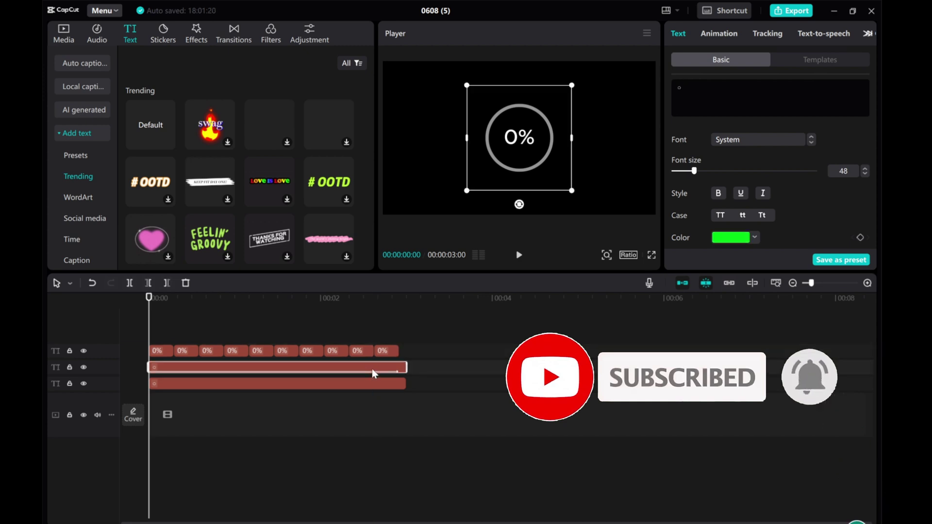
pyautogui.moveTo(149, 316); pyautogui.dragTo(385, 320)
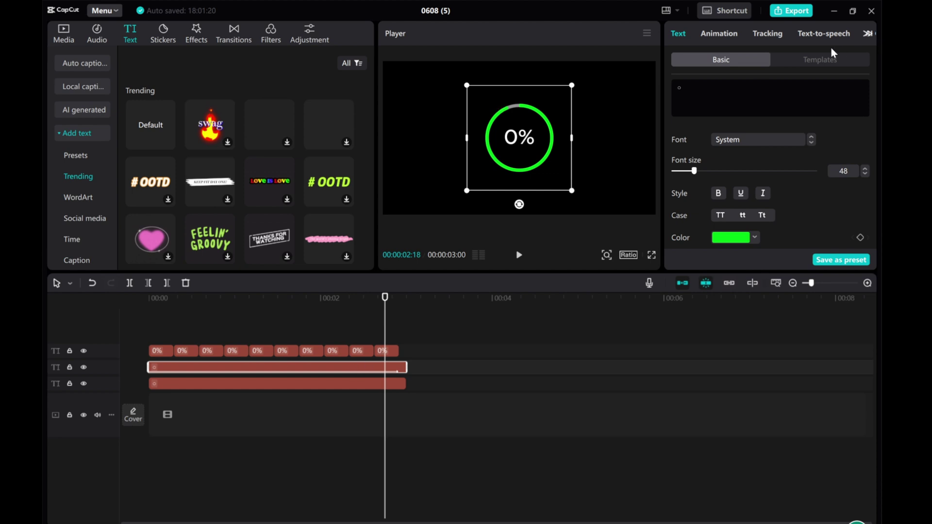
pyautogui.click(715, 34)
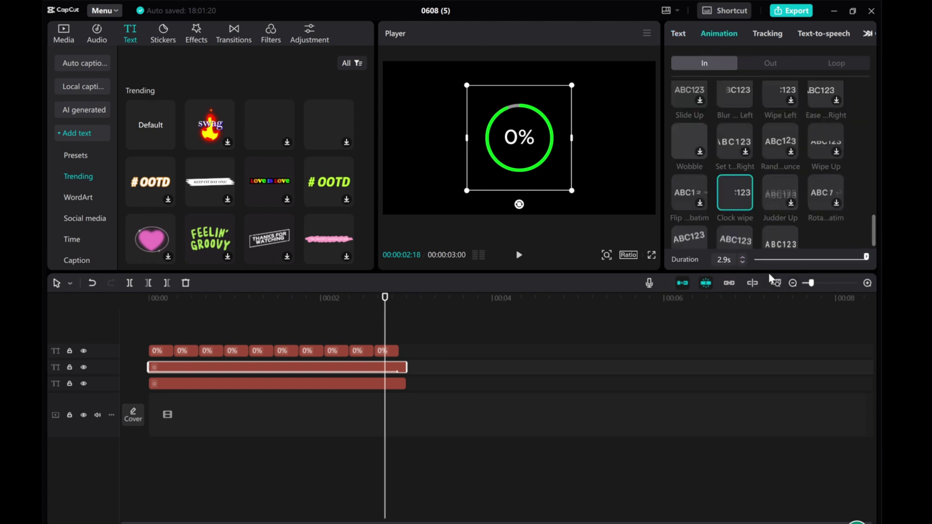
pyautogui.click(743, 262)
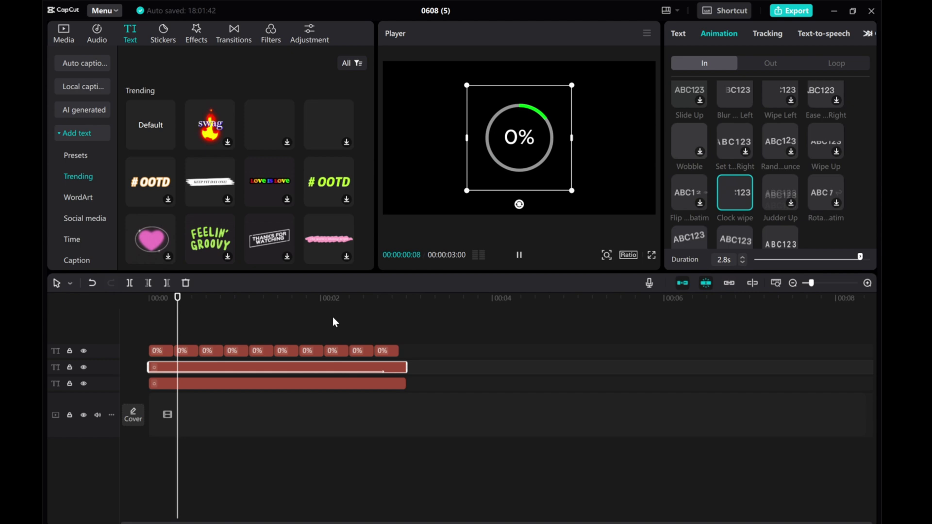
# - Relabel the second through fifth copies as 10%, 20%, 30% and 40%
pyautogui.click(188, 353)
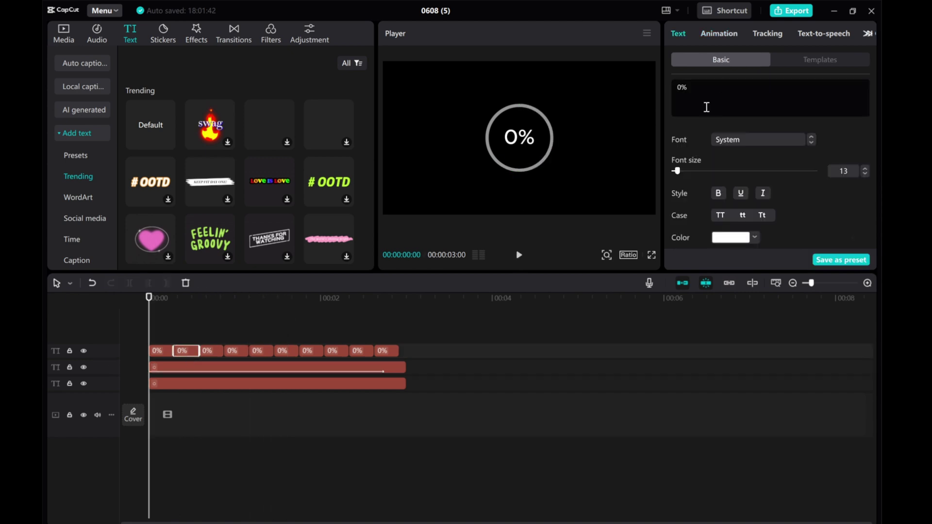
pyautogui.click(678, 88)
pyautogui.write('1')
pyautogui.click(209, 350)
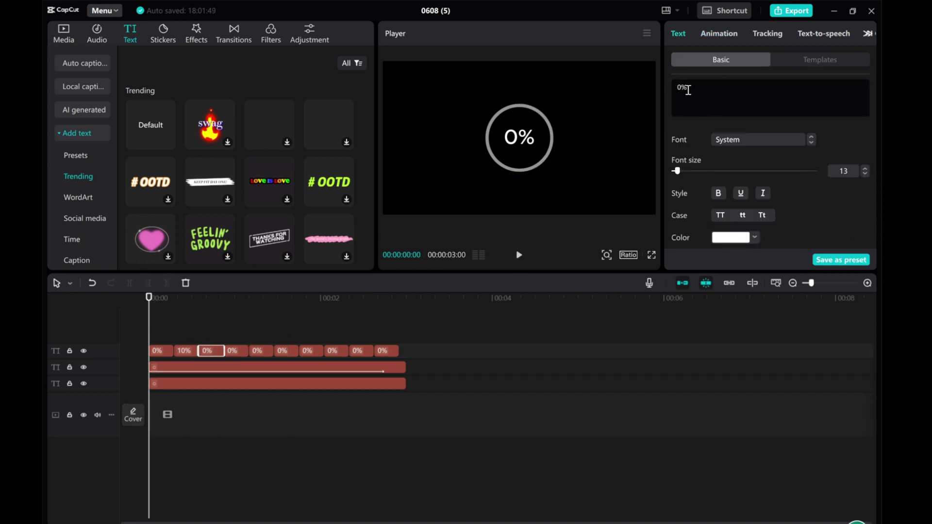
pyautogui.click(680, 89)
pyautogui.write('2')
pyautogui.click(237, 351)
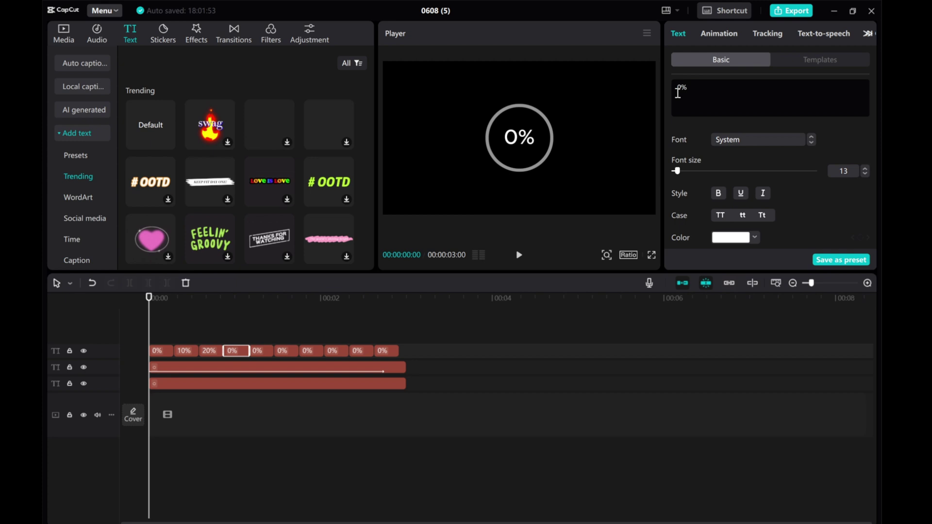
pyautogui.click(679, 88)
pyautogui.write('3')
pyautogui.click(257, 351)
pyautogui.click(678, 89)
pyautogui.write('4')
# - Relabel the remaining copies as 50%, 60%, 70%, 80% and 90%
pyautogui.click(284, 351)
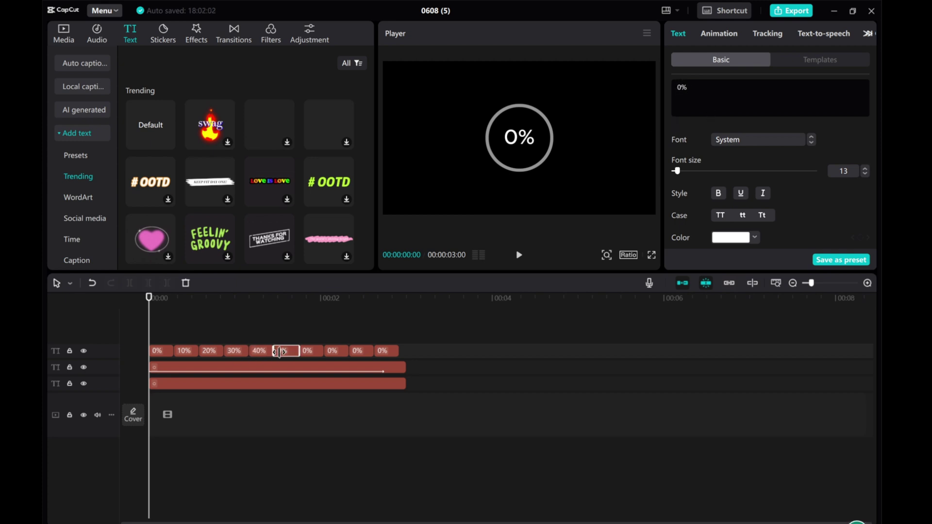
pyautogui.write('5')
pyautogui.click(311, 351)
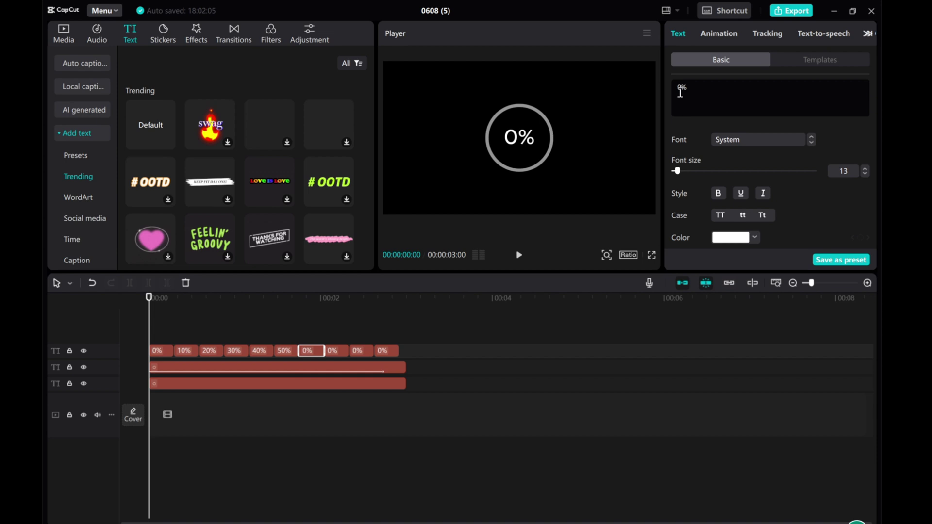
pyautogui.click(680, 88)
pyautogui.write('6')
pyautogui.click(339, 357)
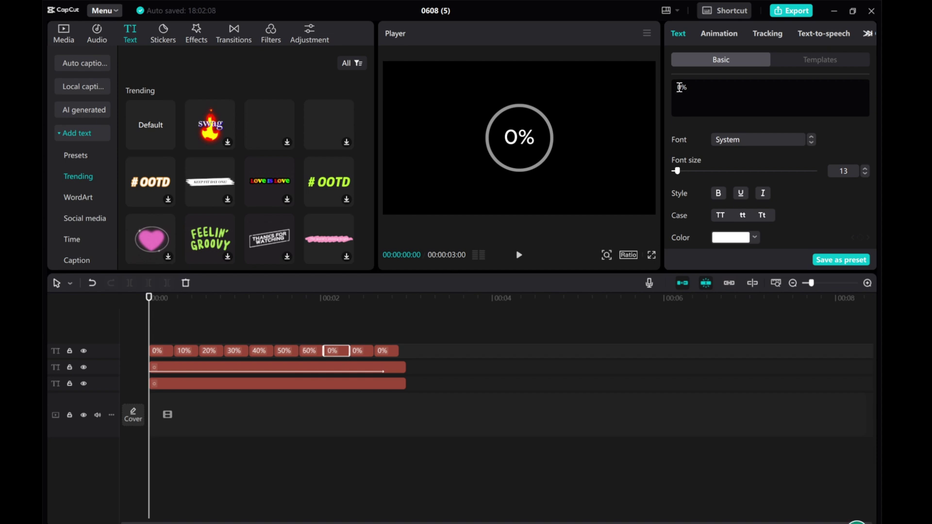
pyautogui.write('7')
pyautogui.click(365, 351)
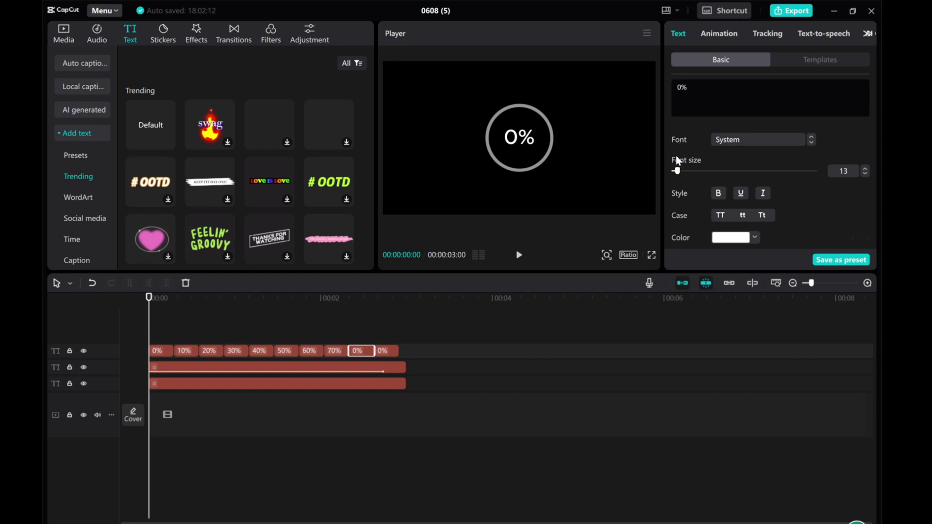
pyautogui.click(679, 88)
pyautogui.write('8')
pyautogui.click(386, 351)
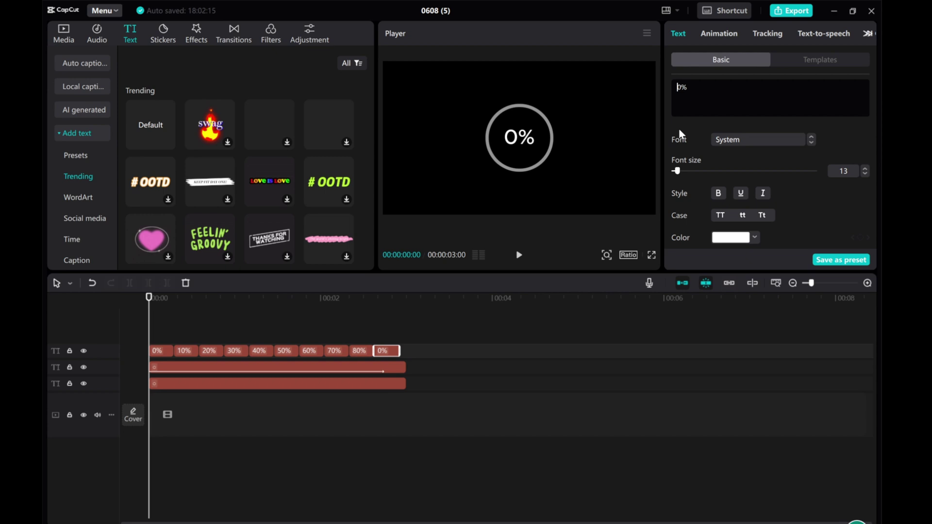
pyautogui.write('9')
pyautogui.click(384, 364)
# - Duplicate the 90% clip as a final 100% label and extend both ring clips to its end
pyautogui.click(385, 350)
pyautogui.hotkey('ctrl', 'c')
pyautogui.hotkey('ctrl', 'v')
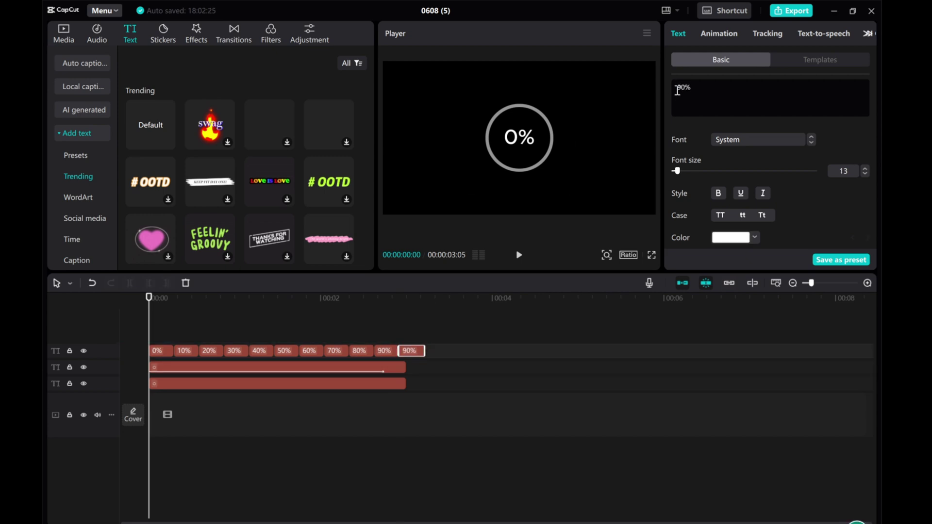
pyautogui.write('100%')
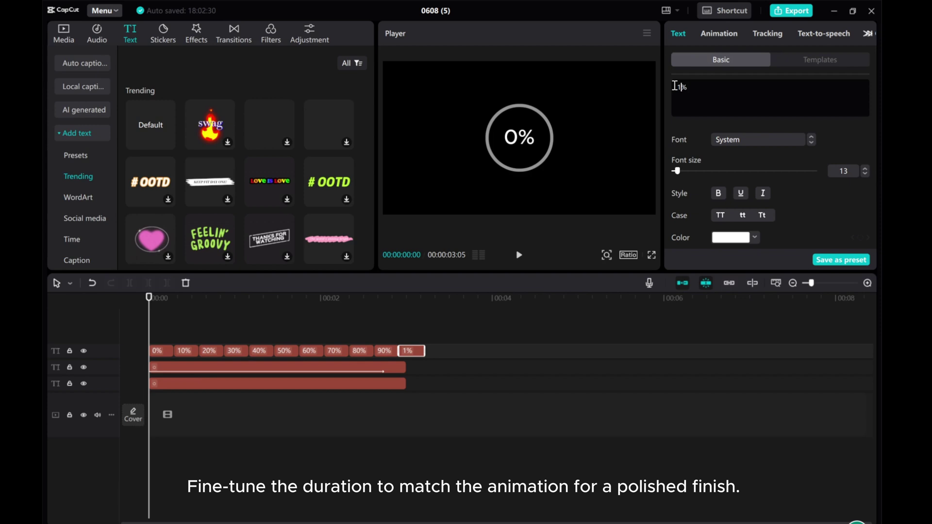
pyautogui.moveTo(405, 367); pyautogui.dragTo(430, 383)
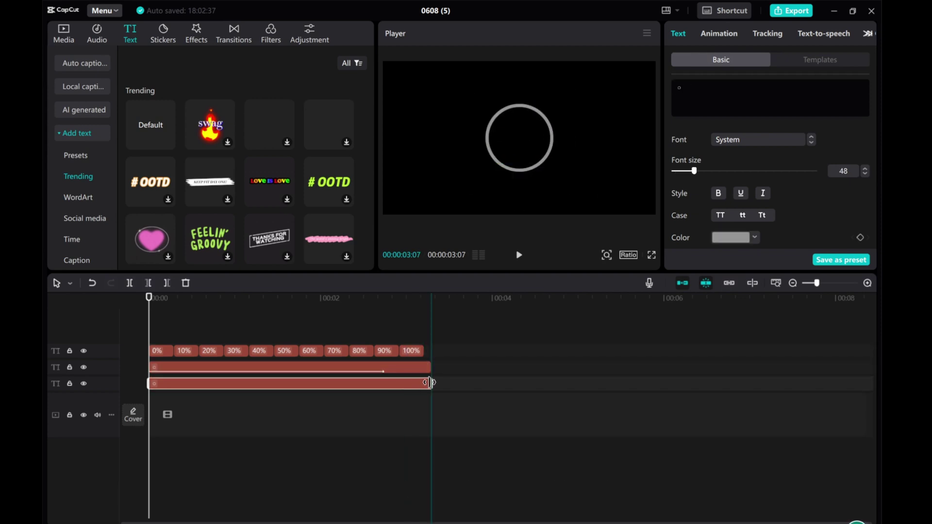
pyautogui.click(421, 350)
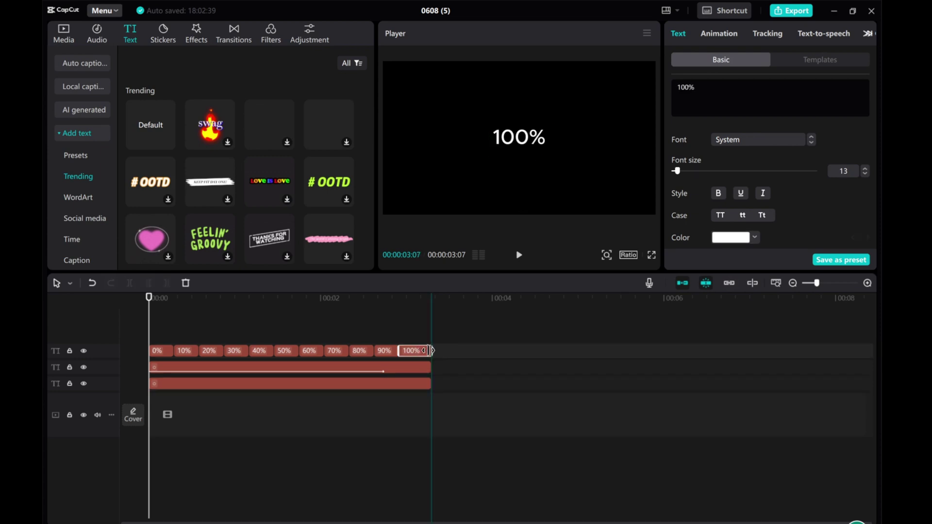
# - Lengthen the green ring's Clock wipe to 3.0s and play back the animation
pyautogui.click(403, 370)
pyautogui.click(712, 34)
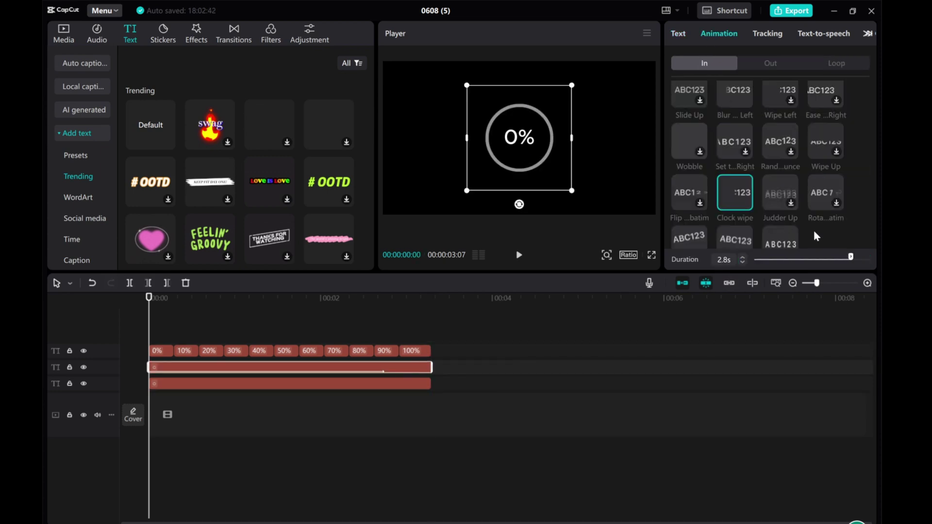
pyautogui.moveTo(854, 260); pyautogui.dragTo(865, 261)
pyautogui.click(518, 256)
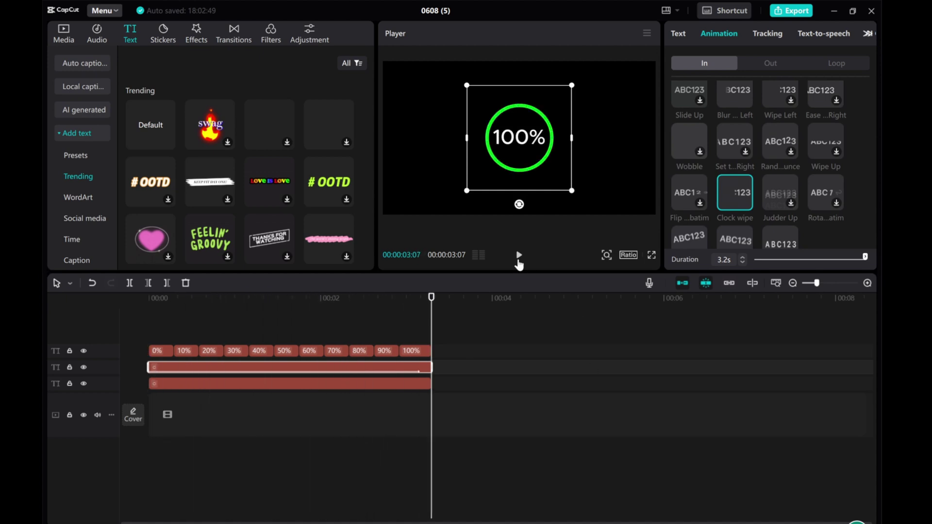
# - Fine-tune the green ring's Clock wipe duration to 3.2s
pyautogui.click(415, 354)
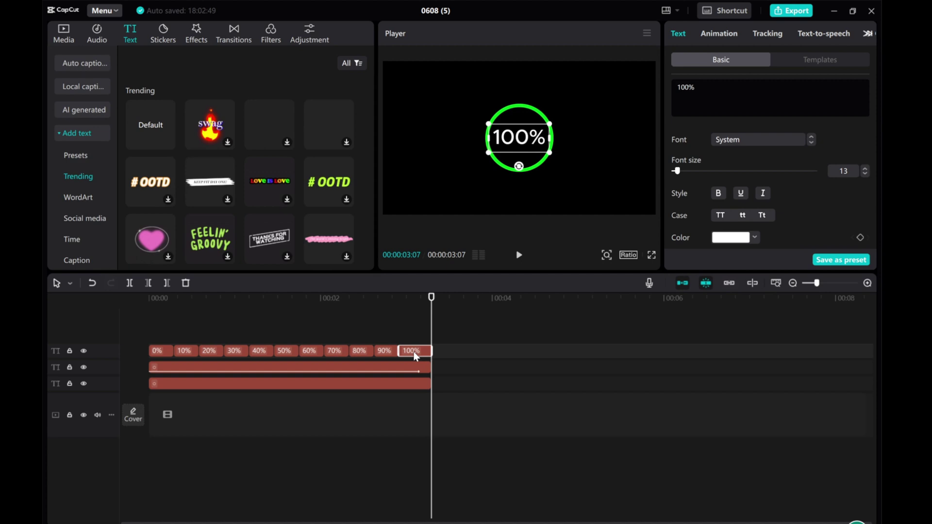
pyautogui.click(415, 369)
pyautogui.click(714, 34)
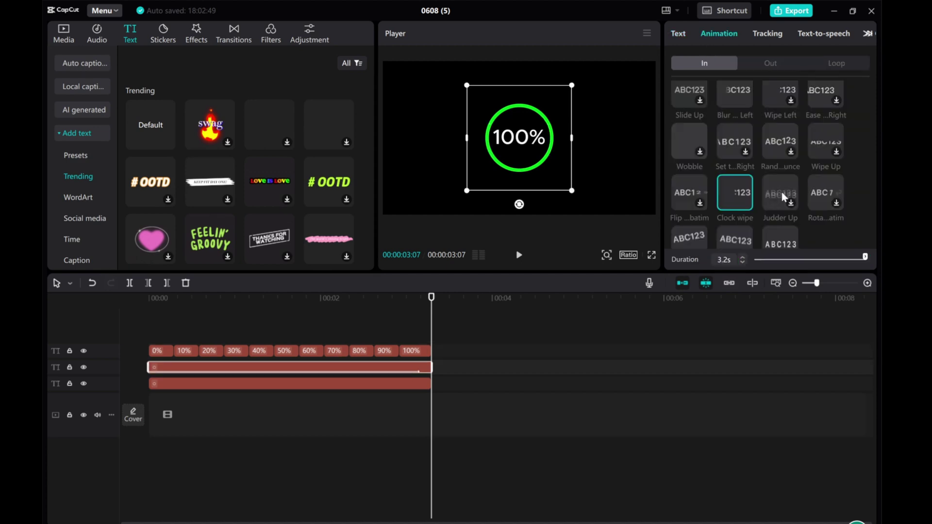
pyautogui.click(744, 257)
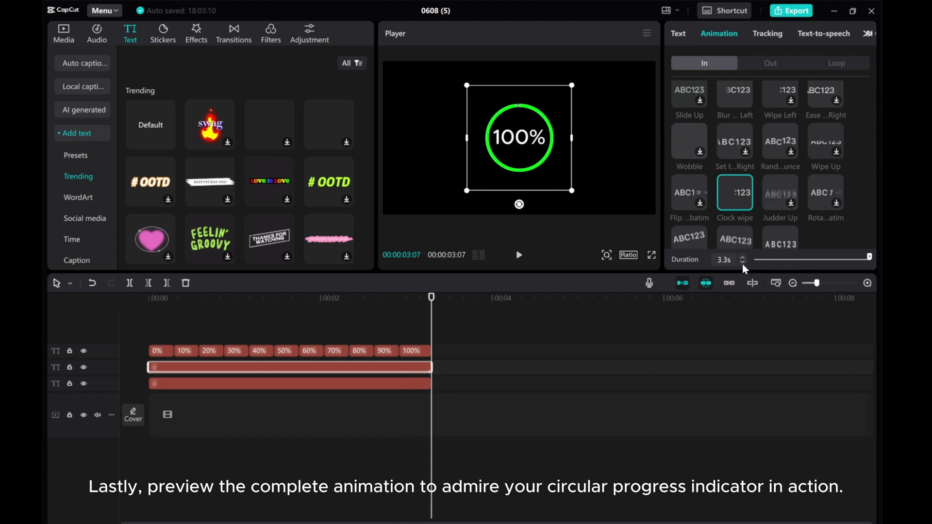
pyautogui.click(742, 264)
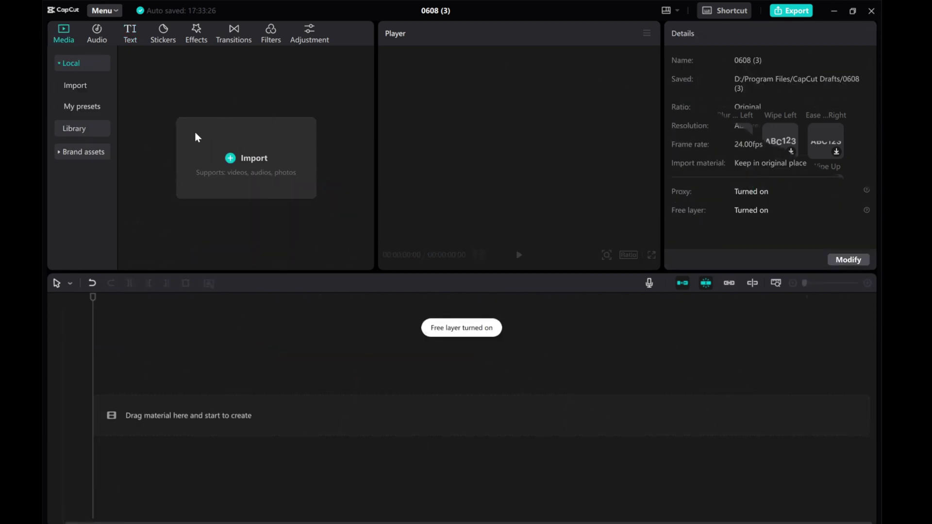
# - Add the white background clip from the Library and set the project ratio to 16:9
pyautogui.click(64, 129)
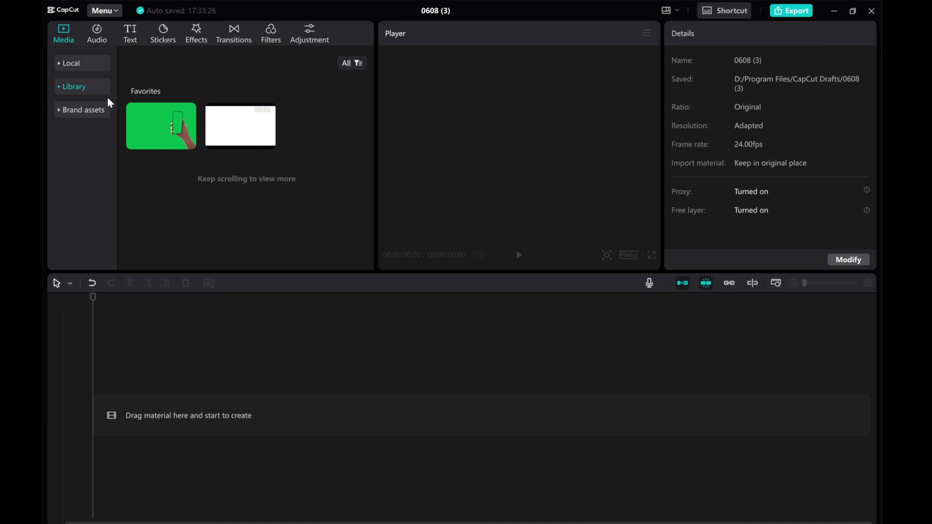
pyautogui.click(268, 142)
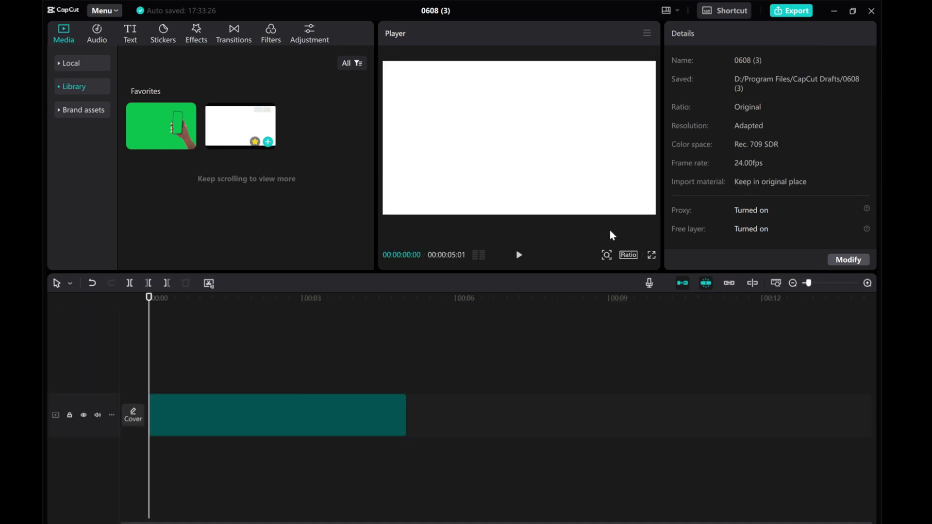
pyautogui.click(630, 256)
pyautogui.click(648, 295)
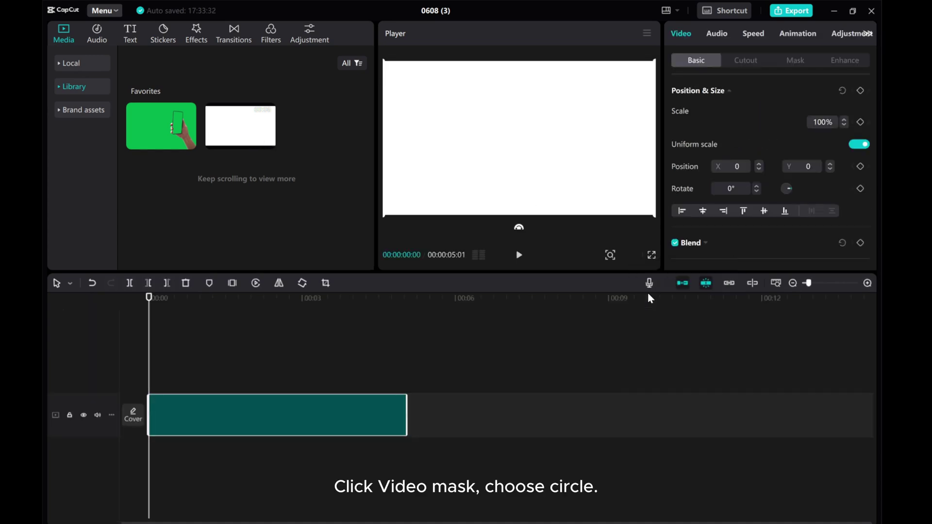
# - Mask the white clip with an enlarged circle and open the Export settings
pyautogui.click(799, 62)
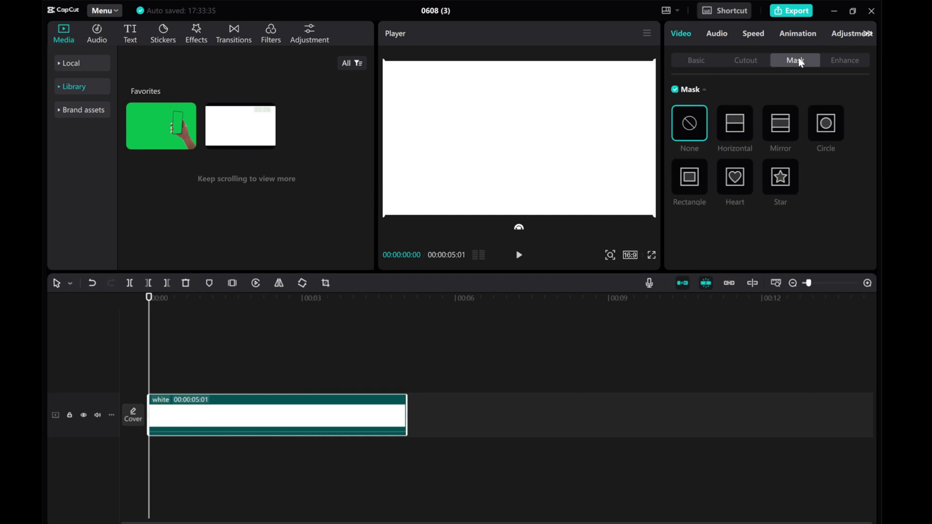
pyautogui.click(827, 133)
pyautogui.moveTo(559, 180); pyautogui.dragTo(567, 187)
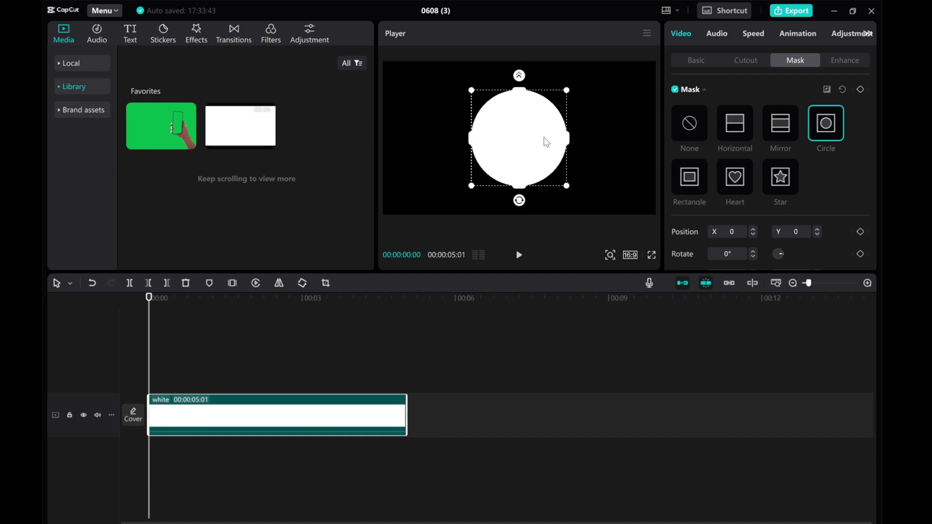
pyautogui.click(792, 12)
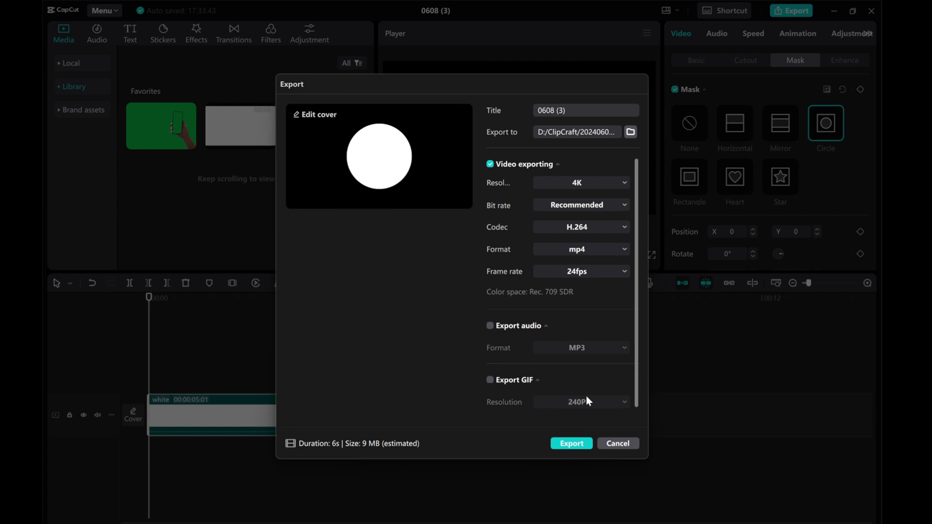
# - Export the white circle video as 0608 (3).mp4 and close the export window
pyautogui.click(568, 444)
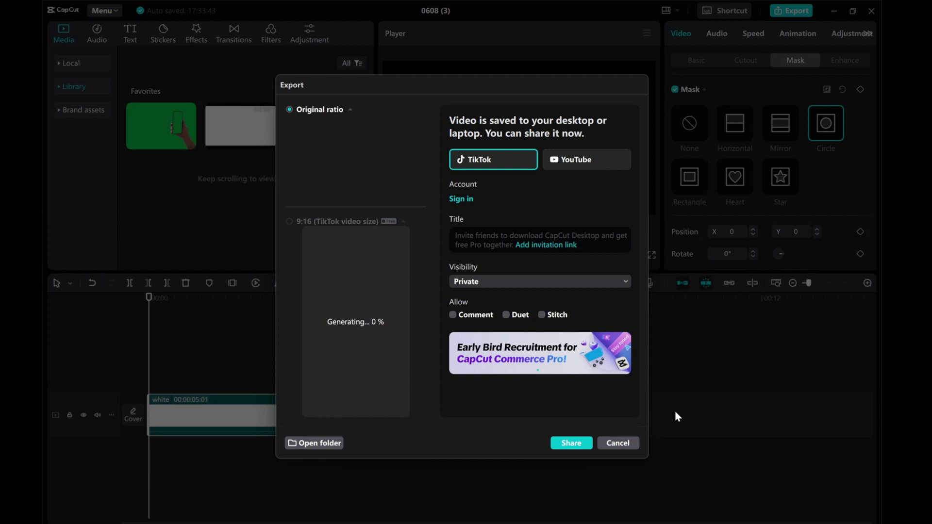
pyautogui.click(619, 443)
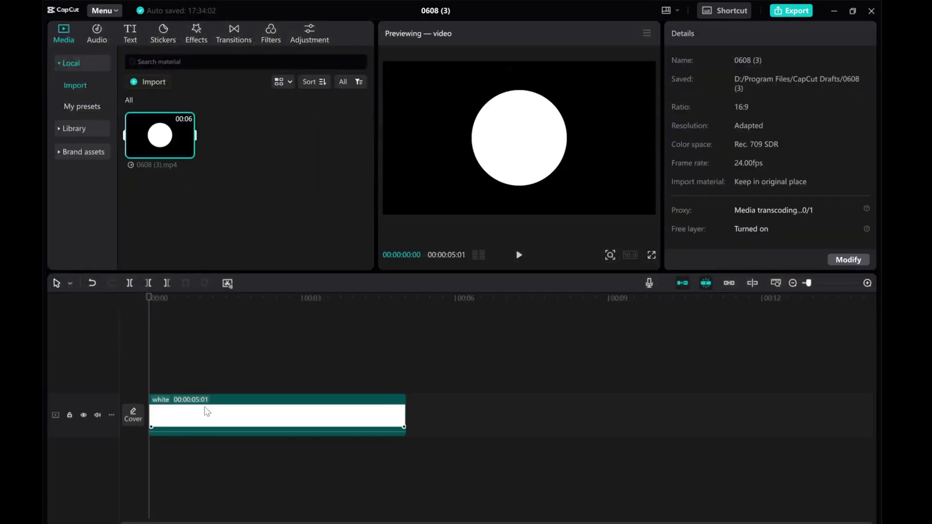
# - Delete the white clip and add the exported 0608 (3).mp4 to the timeline
pyautogui.rightClick(193, 414)
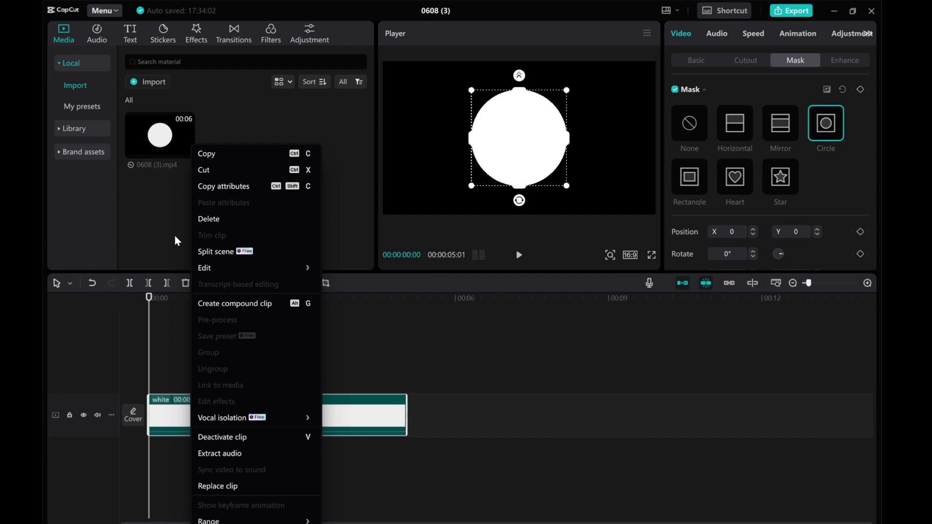
pyautogui.click(208, 219)
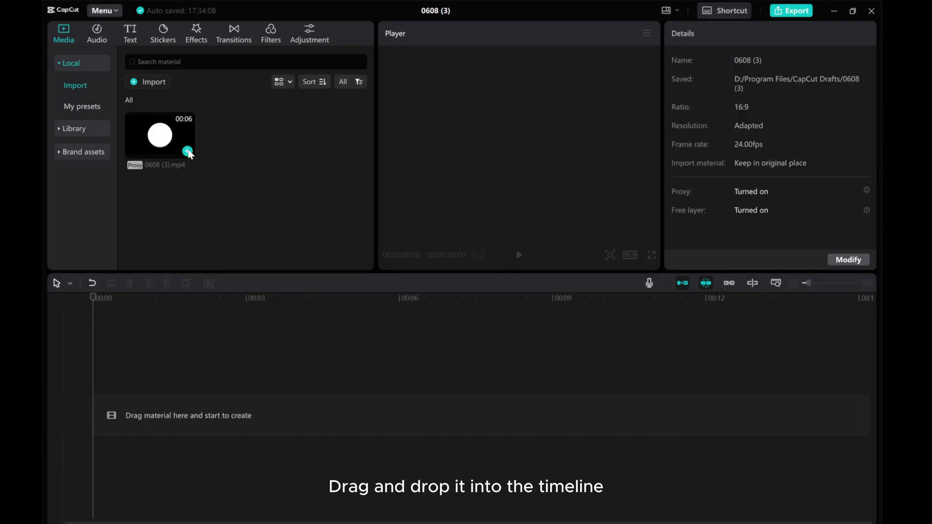
pyautogui.click(188, 151)
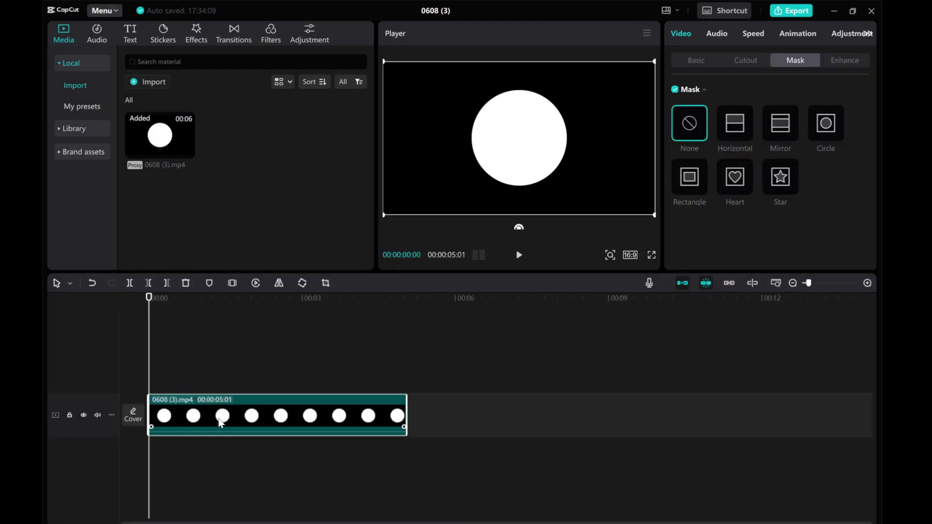
# - Apply an inverted Circle mask and enlarge it so the clip becomes a thin white ring
pyautogui.click(827, 125)
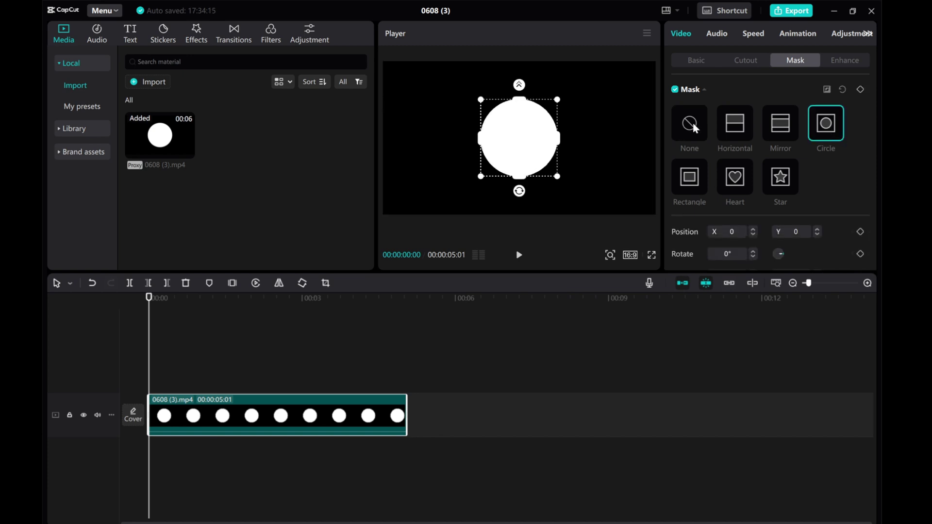
pyautogui.click(828, 90)
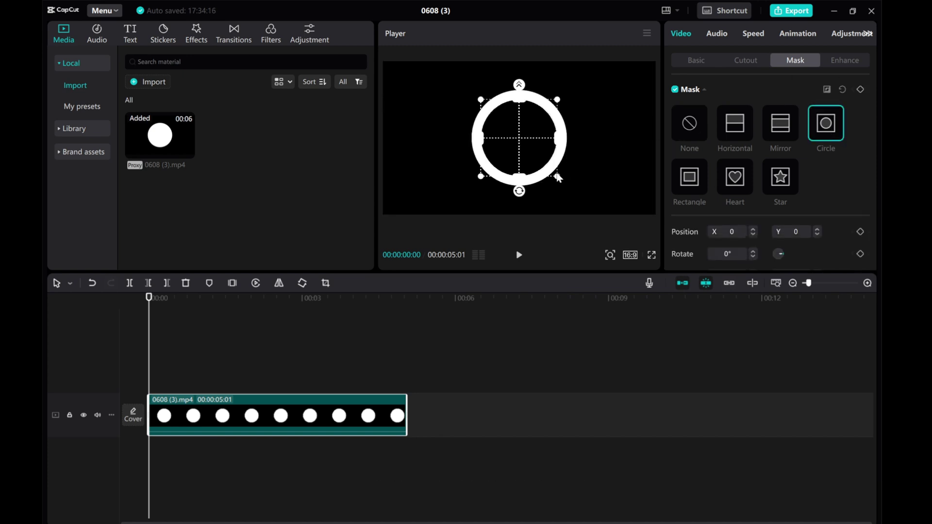
pyautogui.moveTo(552, 175); pyautogui.dragTo(561, 181)
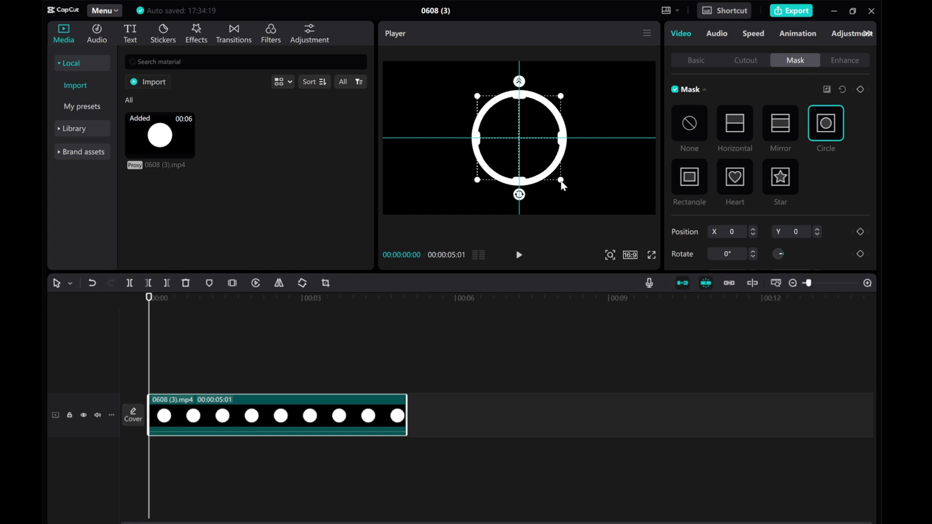
pyautogui.moveTo(562, 182); pyautogui.dragTo(561, 182)
# - Paste a duplicate of the ring clip onto a new track above, then hide that top track
pyautogui.rightClick(178, 415)
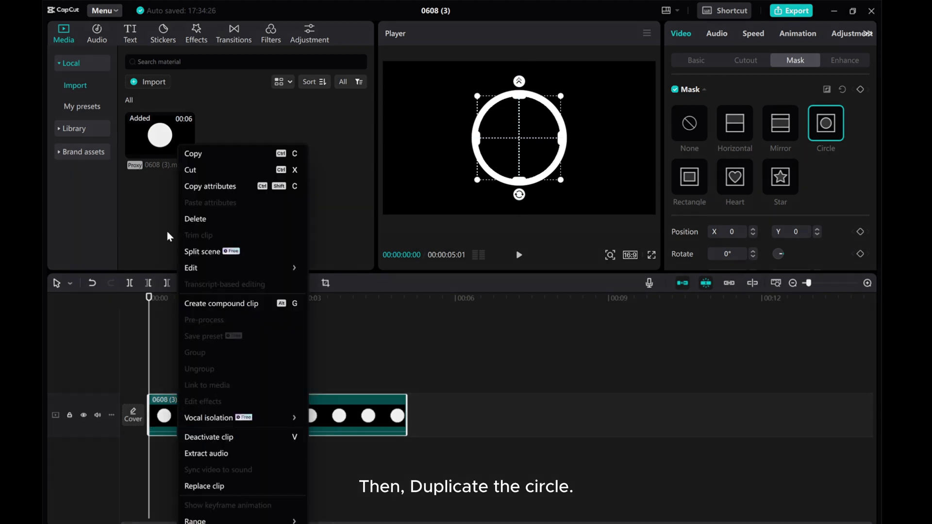
pyautogui.click(191, 152)
pyautogui.rightClick(160, 374)
pyautogui.click(171, 384)
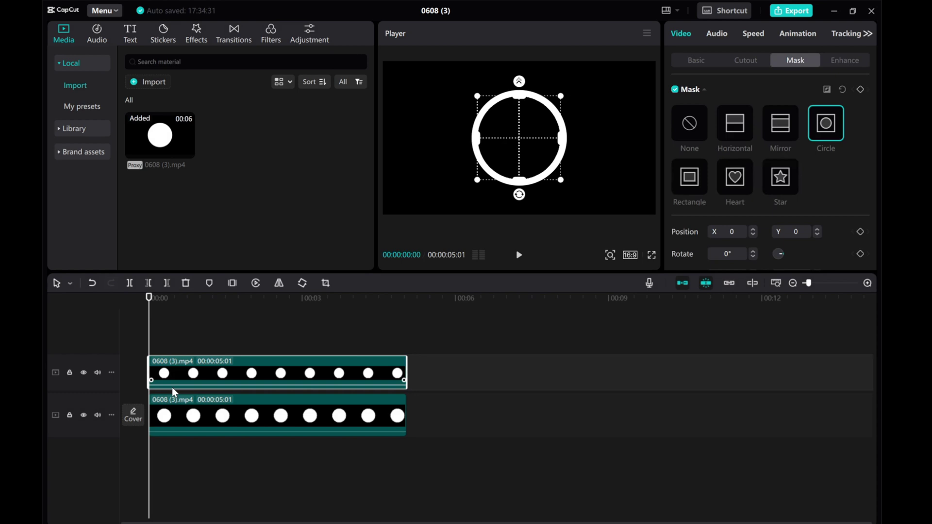
pyautogui.click(83, 372)
pyautogui.click(226, 419)
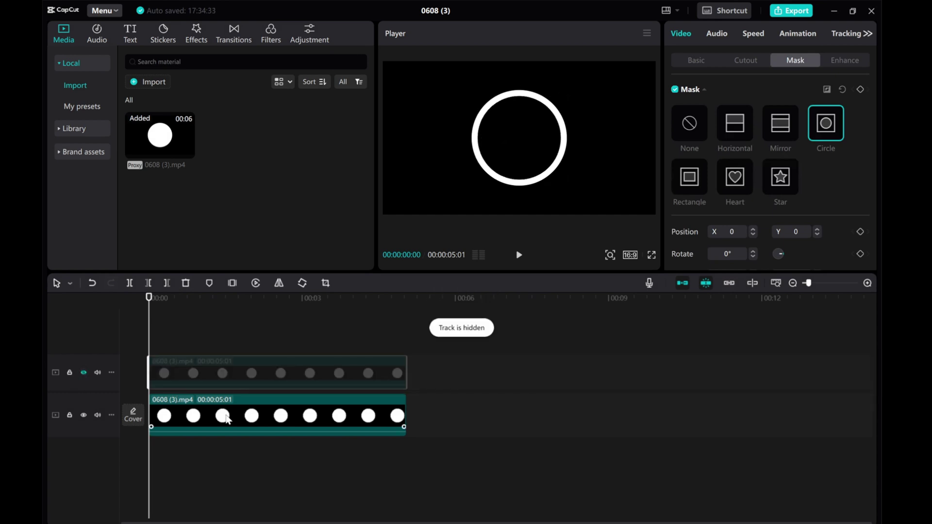
# - Darken the lower ring to grey (saturation -50, brightness -50, highlight -31) and unhide the top track
pyautogui.click(680, 58)
pyautogui.click(838, 34)
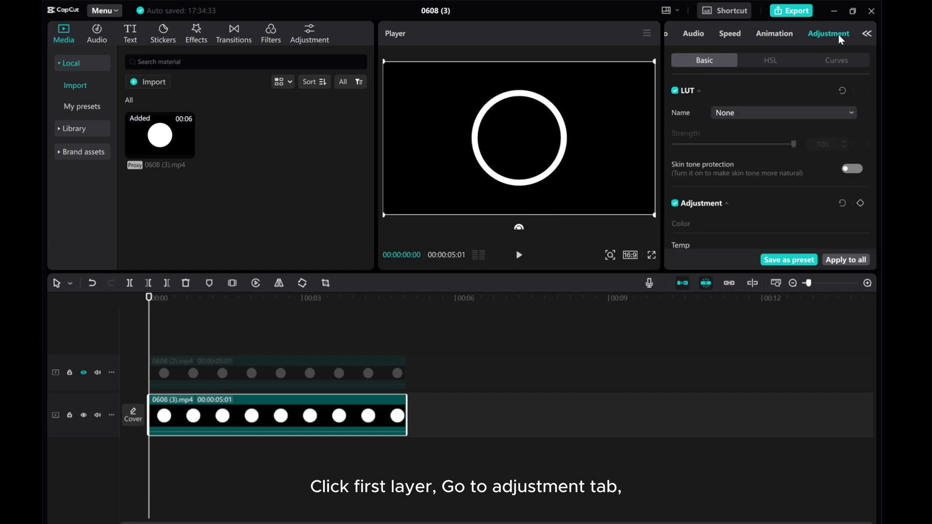
pyautogui.scroll(-4, 743, 170)
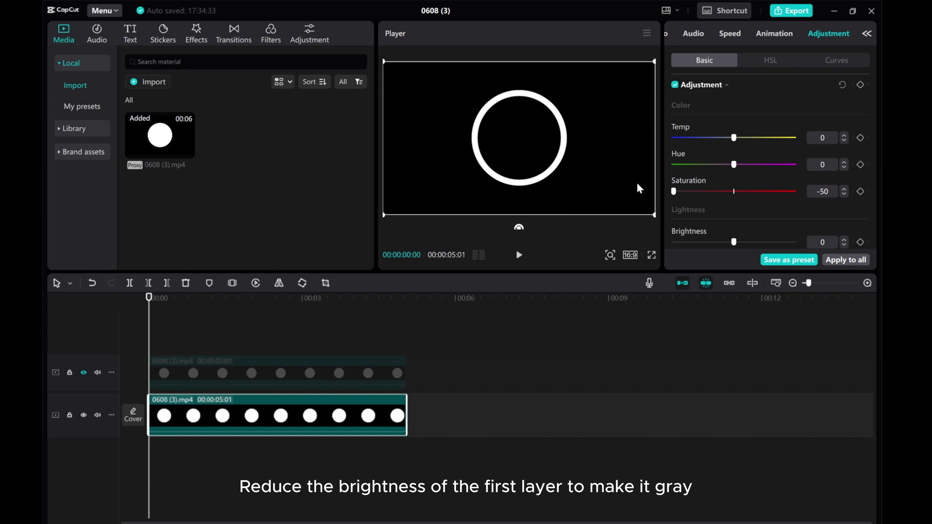
pyautogui.scroll(-1, 736, 205)
pyautogui.moveTo(734, 204); pyautogui.dragTo(646, 196)
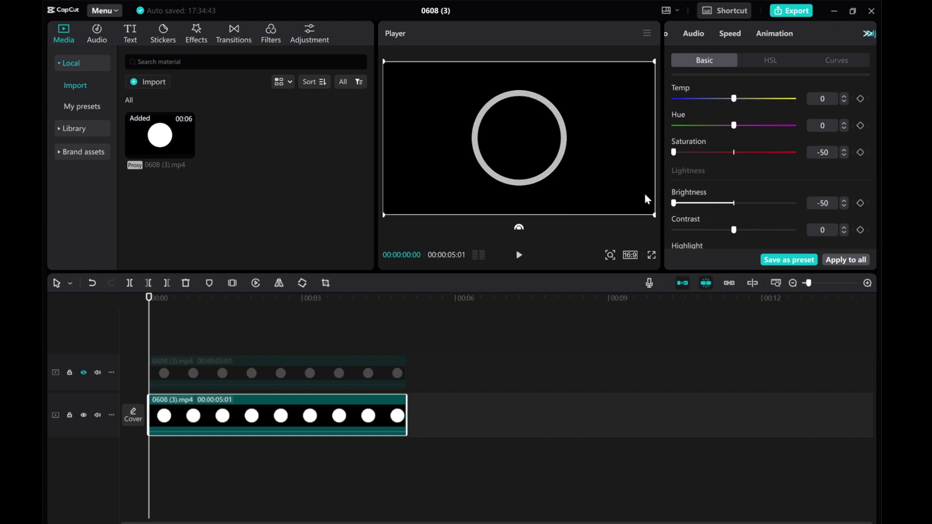
pyautogui.scroll(-1, 731, 203)
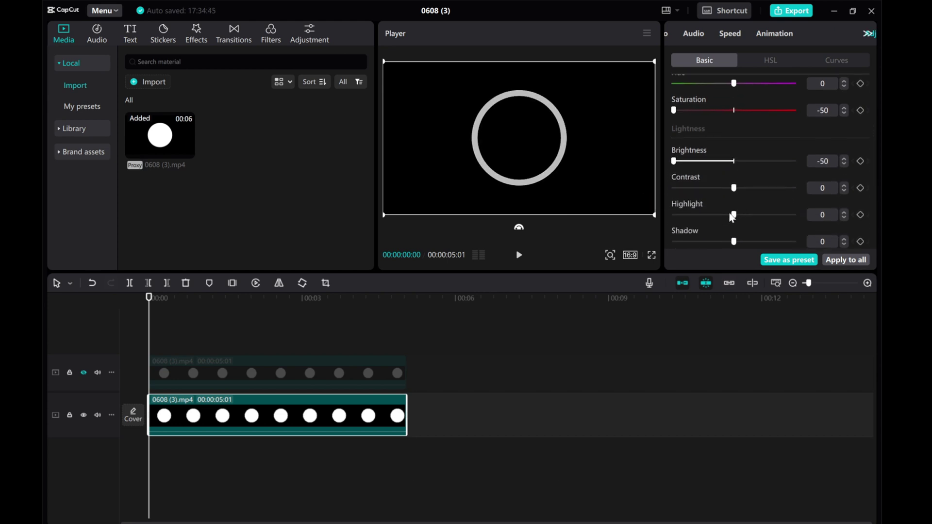
pyautogui.moveTo(733, 217); pyautogui.dragTo(695, 214)
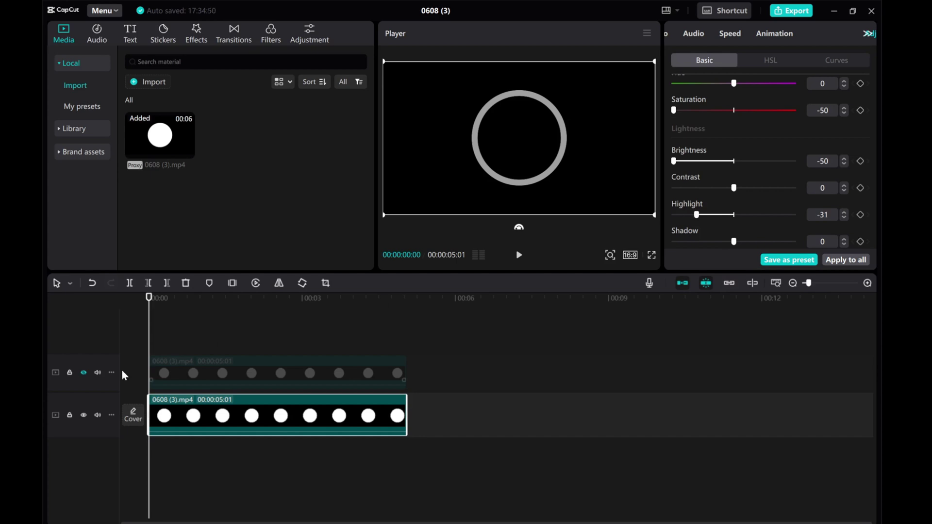
pyautogui.click(83, 373)
# - Turn the upper ring bright green by raising its green-channel curve
pyautogui.click(277, 374)
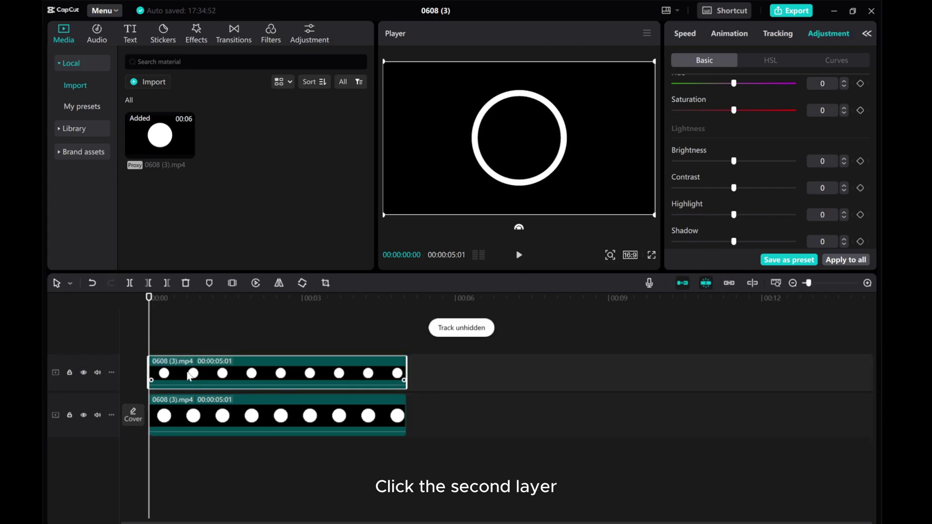
pyautogui.click(828, 58)
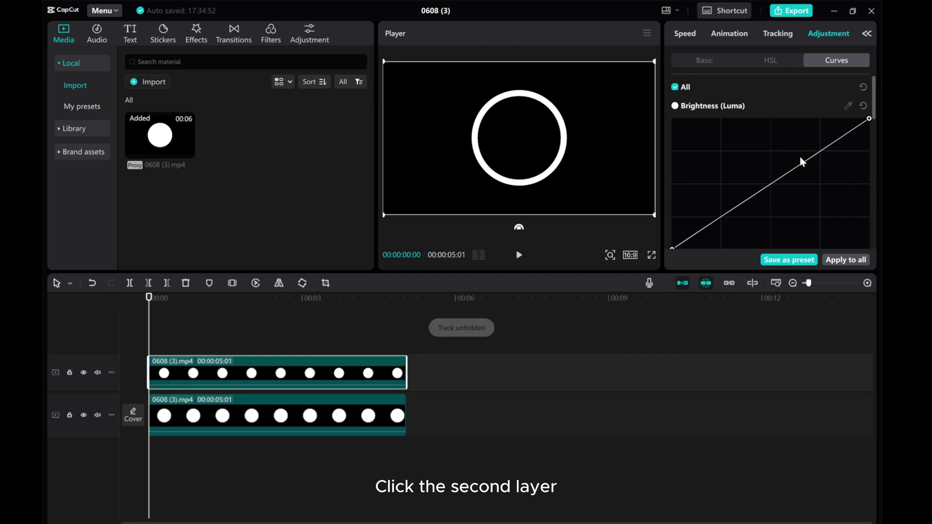
pyautogui.scroll(-5, 801, 159)
pyautogui.scroll(-5, 801, 158)
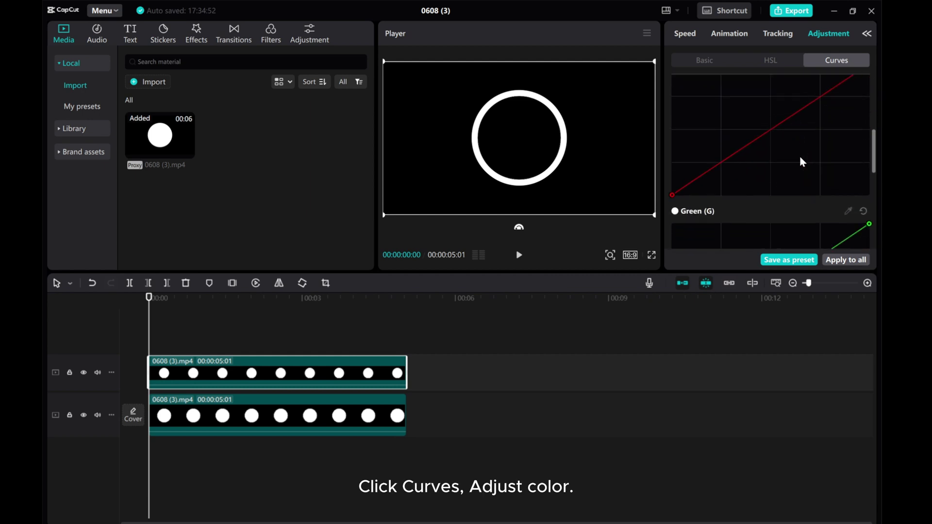
pyautogui.moveTo(864, 148); pyautogui.dragTo(759, 147)
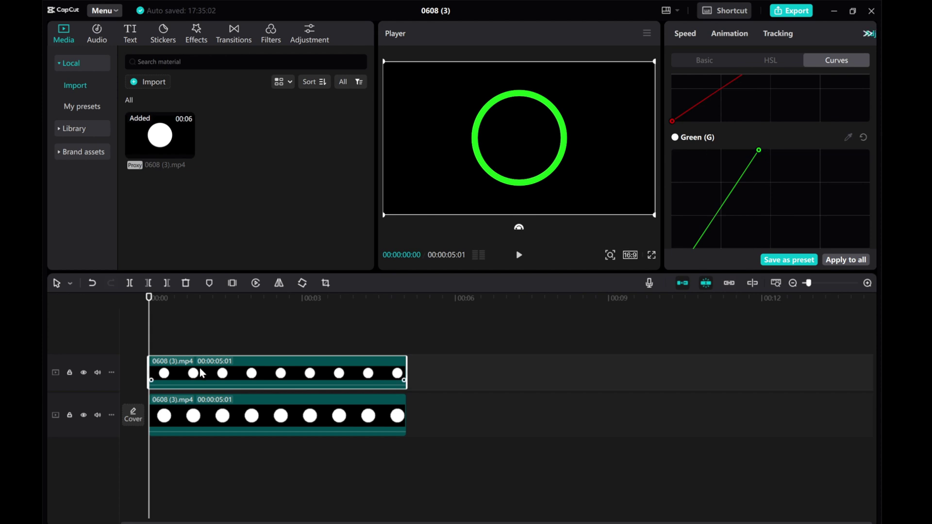
# - Bring up the green ring's Video > Mask settings showing its Circle mask
pyautogui.click(866, 35)
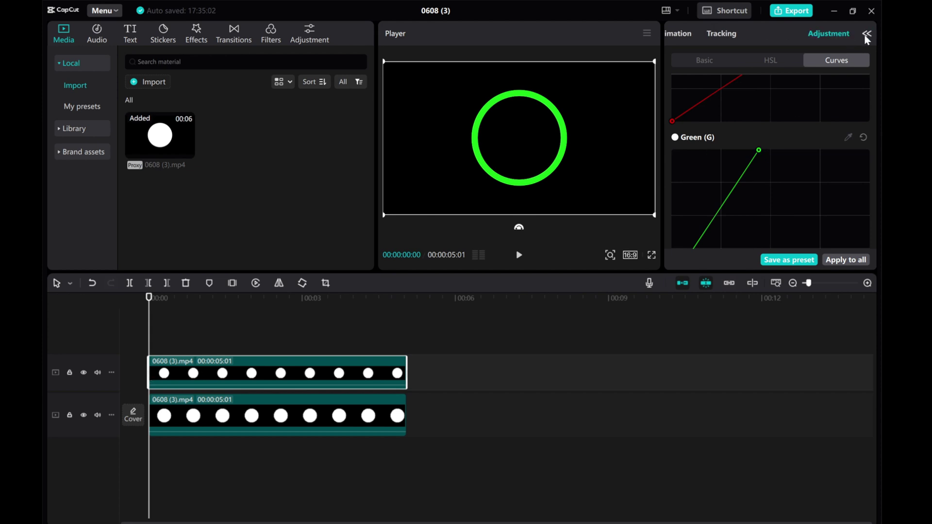
pyautogui.click(866, 35)
pyautogui.click(867, 34)
pyautogui.click(867, 34)
pyautogui.click(683, 33)
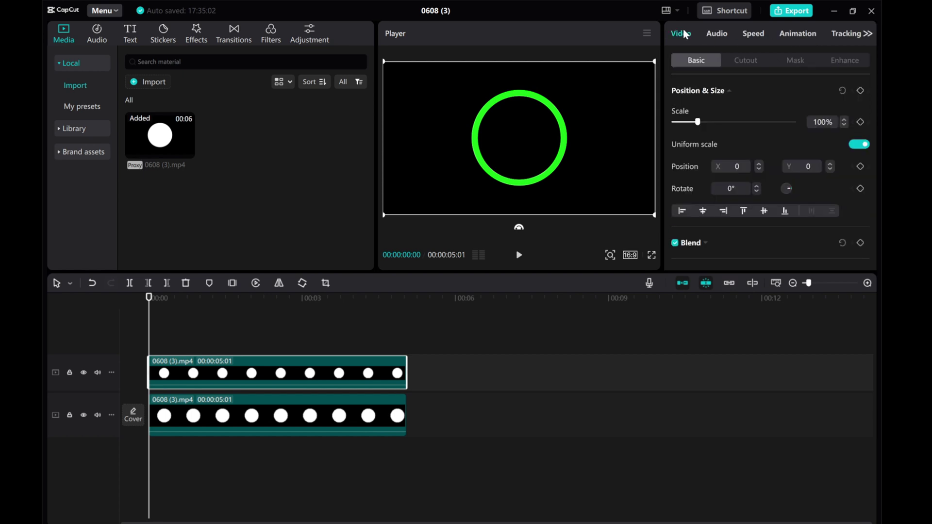
pyautogui.click(794, 60)
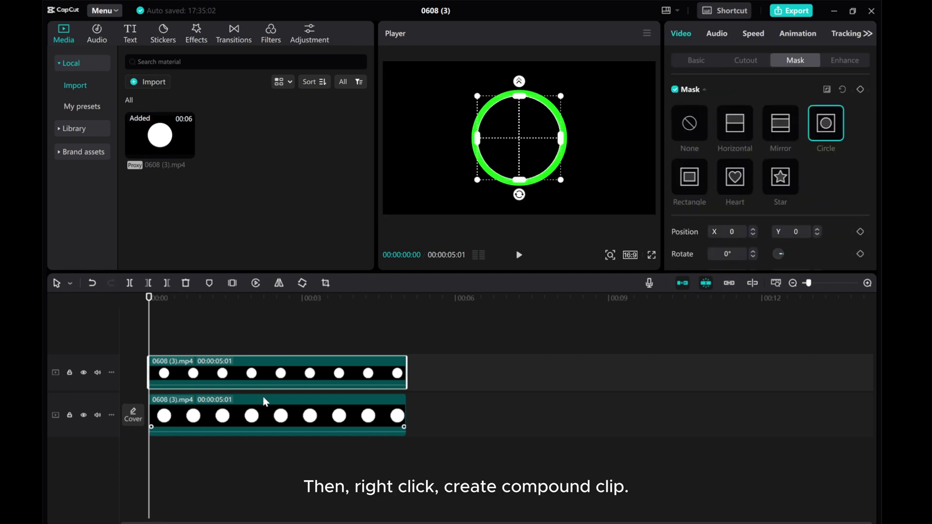
# - Make the green top ring Compound clip1 and the grey bottom ring Compound clip2, then select Compound clip1
pyautogui.rightClick(227, 371)
pyautogui.click(254, 304)
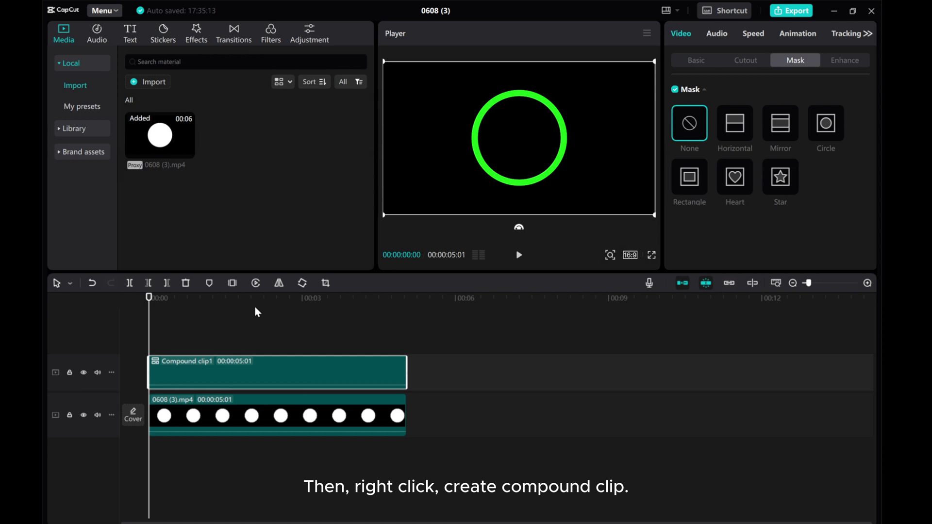
pyautogui.click(217, 416)
pyautogui.rightClick(217, 416)
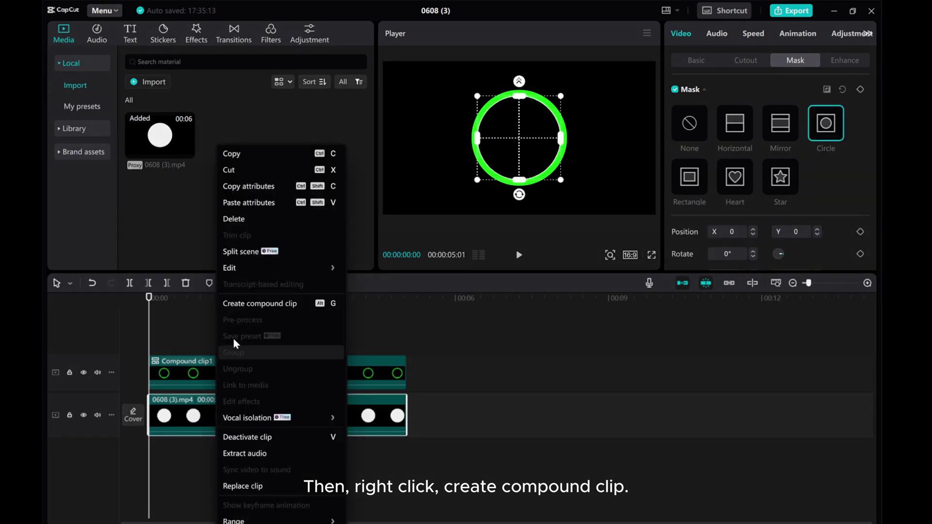
pyautogui.click(258, 302)
pyautogui.click(200, 365)
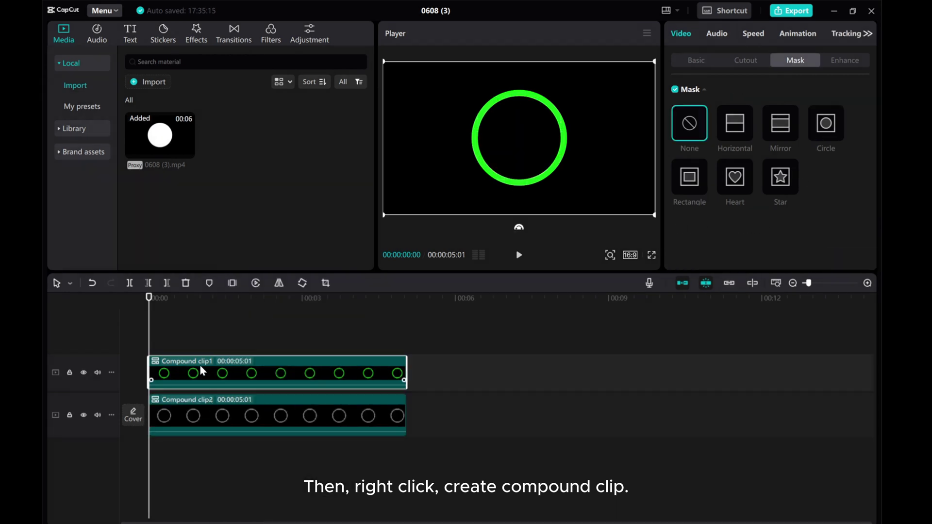
# - Add a Horizontal mask to Compound clip1 at Y 345 above the ring and keyframe it at the start
pyautogui.click(740, 133)
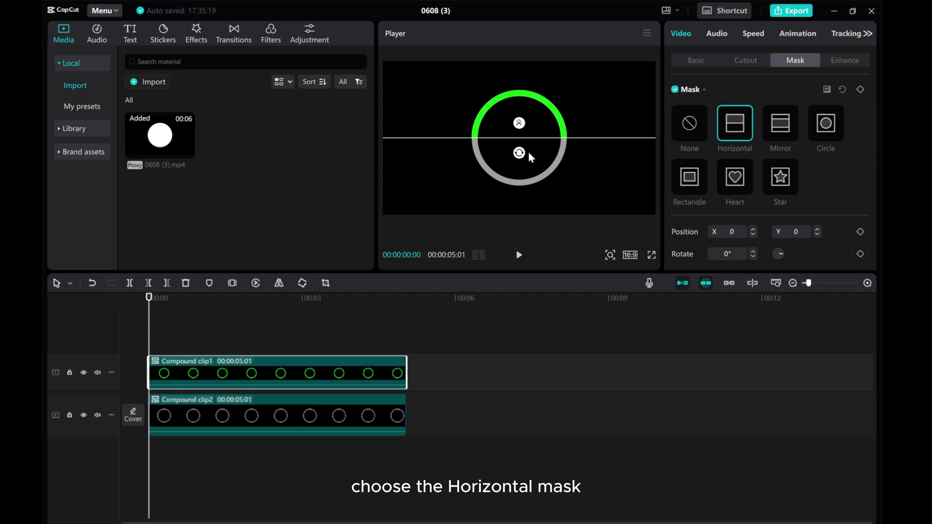
pyautogui.moveTo(519, 154); pyautogui.dragTo(520, 93)
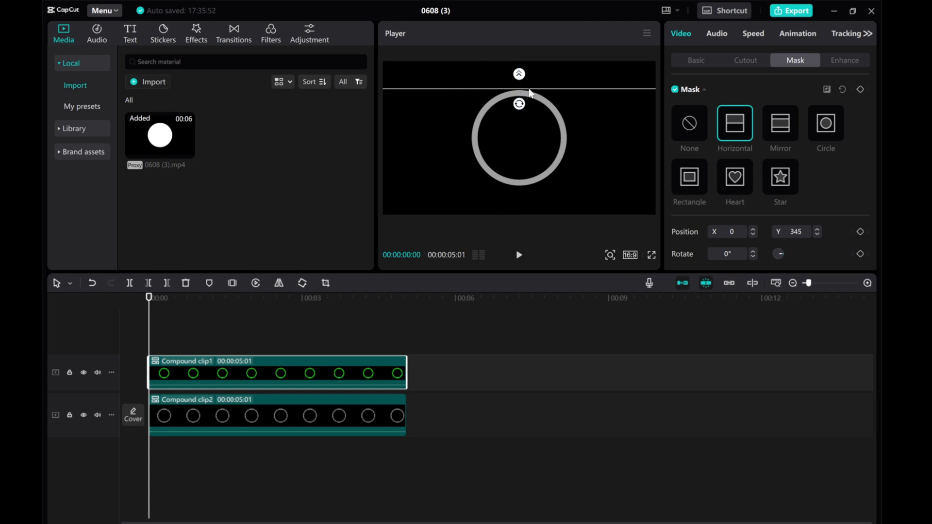
pyautogui.click(860, 89)
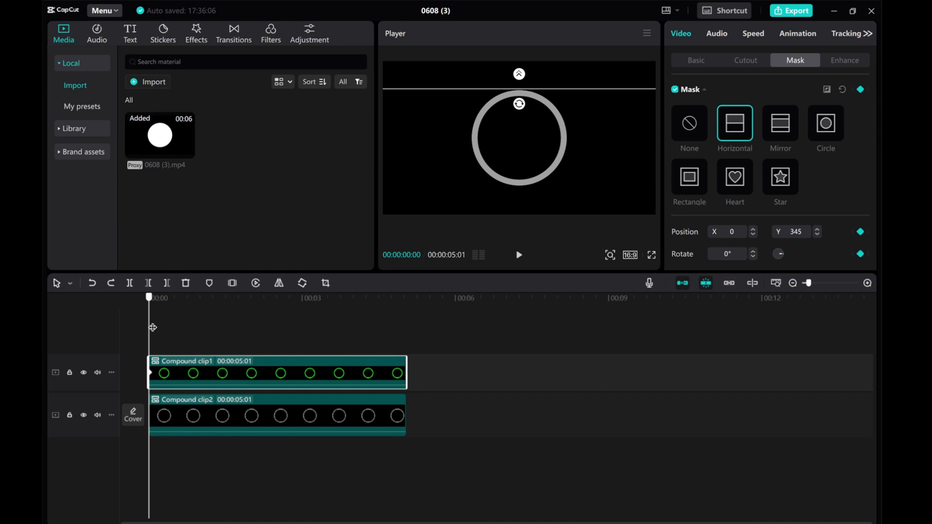
pyautogui.moveTo(153, 328); pyautogui.dragTo(406, 329)
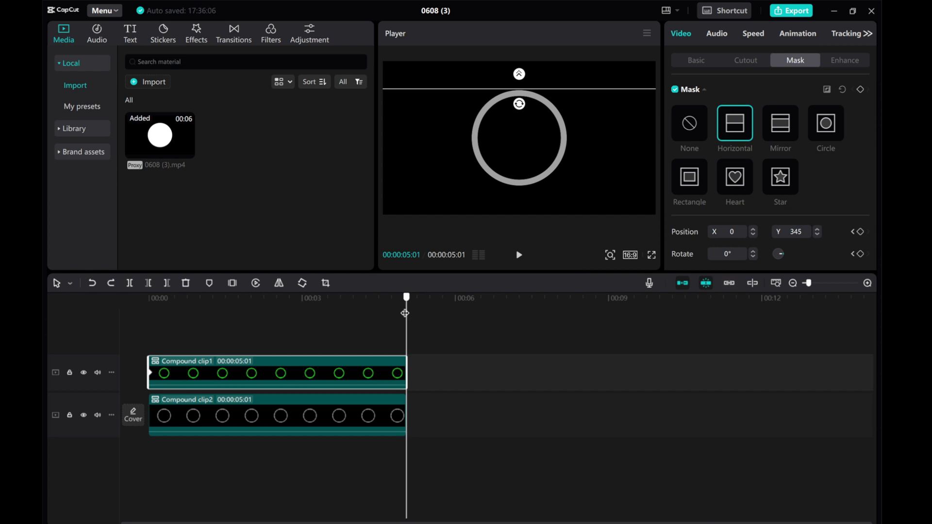
# - At the clip start, lower the horizontal mask edge to Y 338, right at the ring's top
pyautogui.moveTo(405, 313); pyautogui.dragTo(43, 310)
pyautogui.click(609, 255)
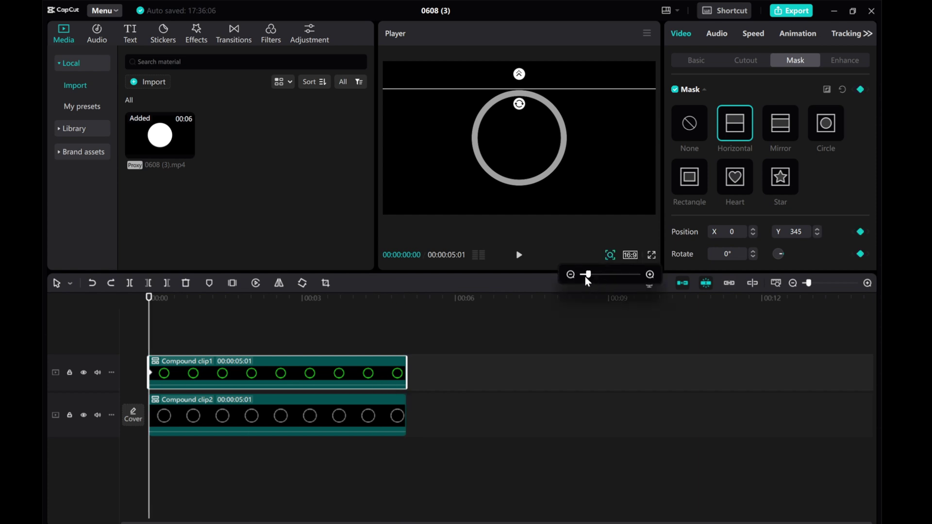
pyautogui.moveTo(587, 275); pyautogui.dragTo(608, 275)
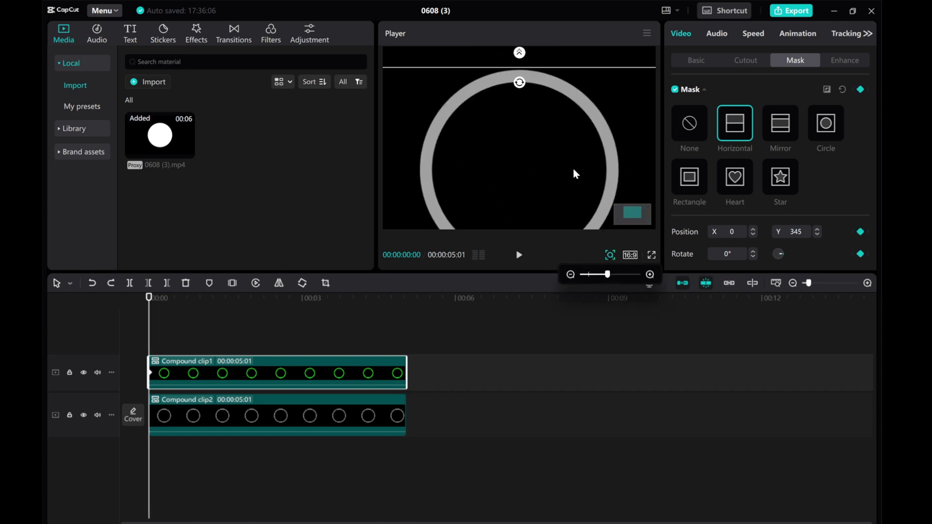
pyautogui.scroll(2, 574, 173)
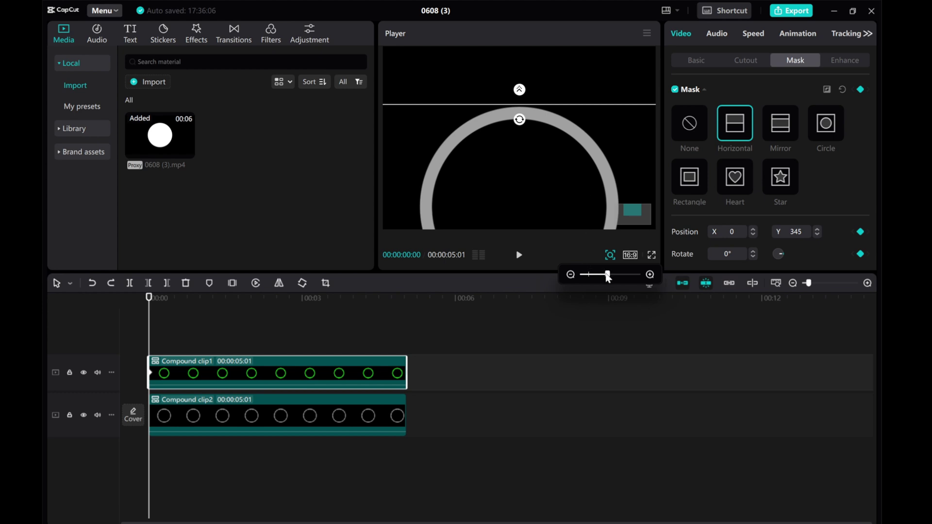
pyautogui.moveTo(608, 277); pyautogui.dragTo(612, 276)
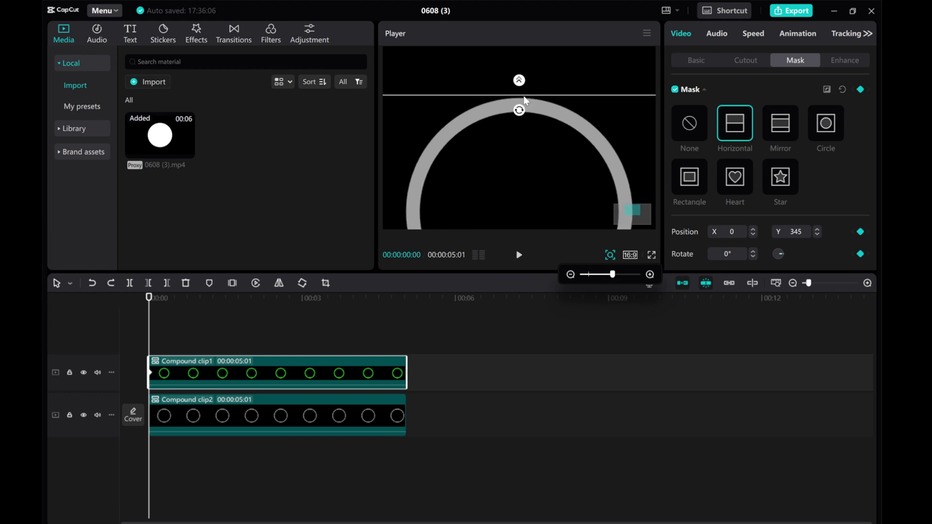
pyautogui.moveTo(524, 96); pyautogui.dragTo(520, 98)
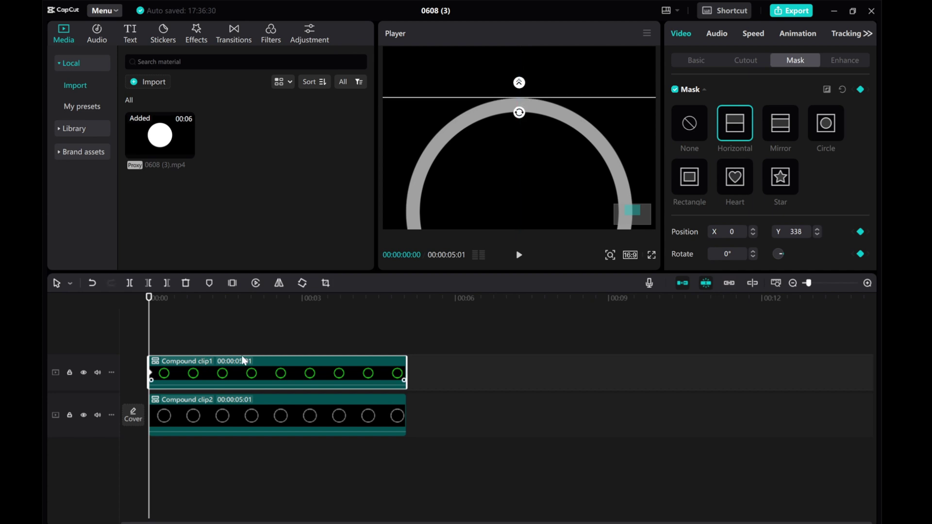
pyautogui.click(612, 256)
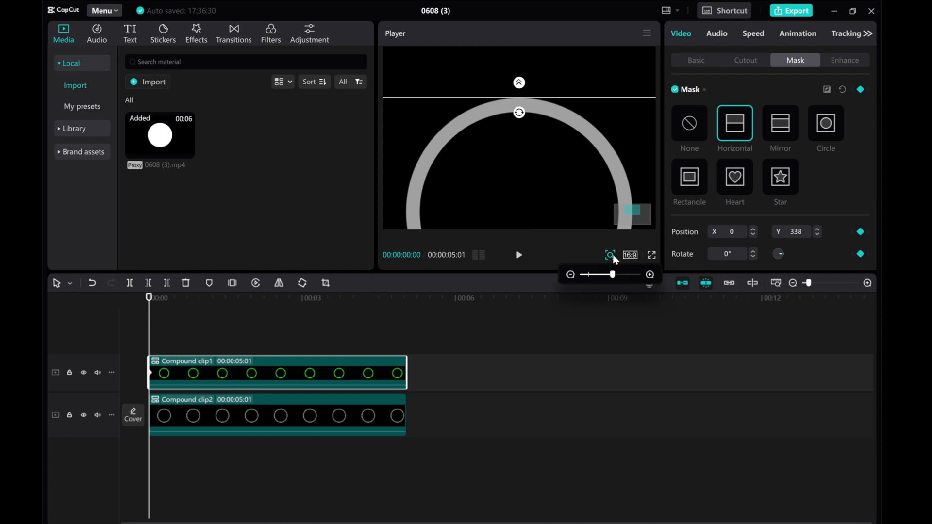
pyautogui.moveTo(614, 279); pyautogui.dragTo(592, 279)
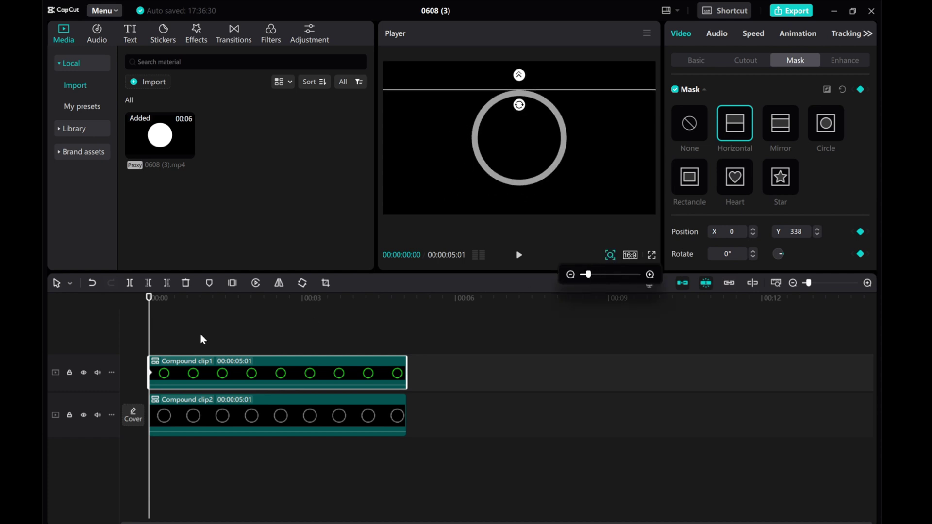
pyautogui.moveTo(147, 340); pyautogui.dragTo(405, 341)
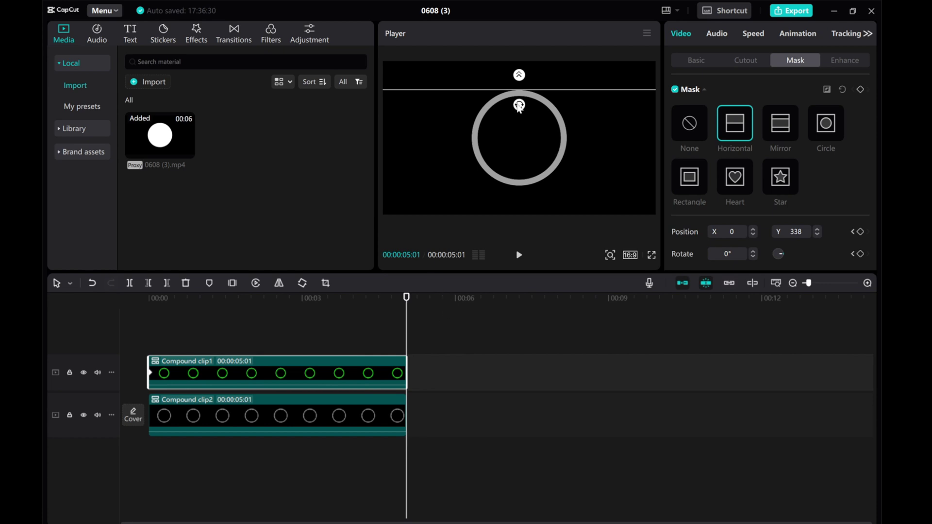
# - Rotate the mask to 180° at 00:05:01 and preview the green ring sweeping around
pyautogui.moveTo(519, 106)
pyautogui.mouseDown()
pyautogui.moveTo(508, 92)
pyautogui.moveTo(520, 92)
pyautogui.mouseUp()
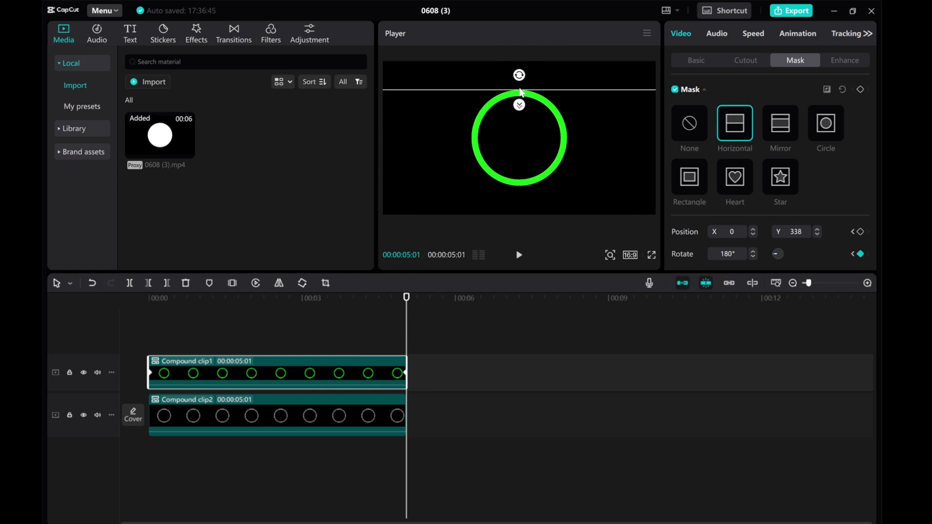
pyautogui.moveTo(407, 297); pyautogui.dragTo(121, 303)
pyautogui.click(172, 325)
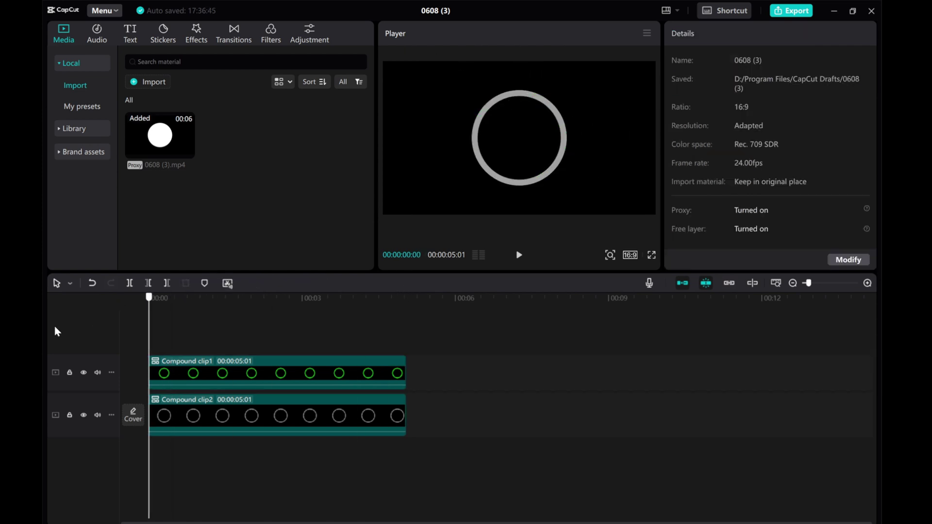
pyautogui.click(518, 256)
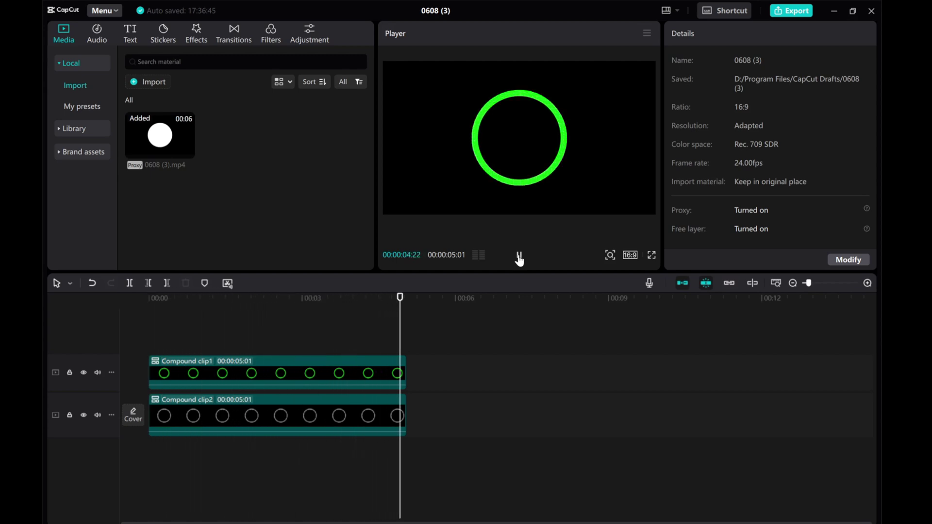
pyautogui.click(519, 256)
pyautogui.moveTo(409, 322); pyautogui.dragTo(146, 317)
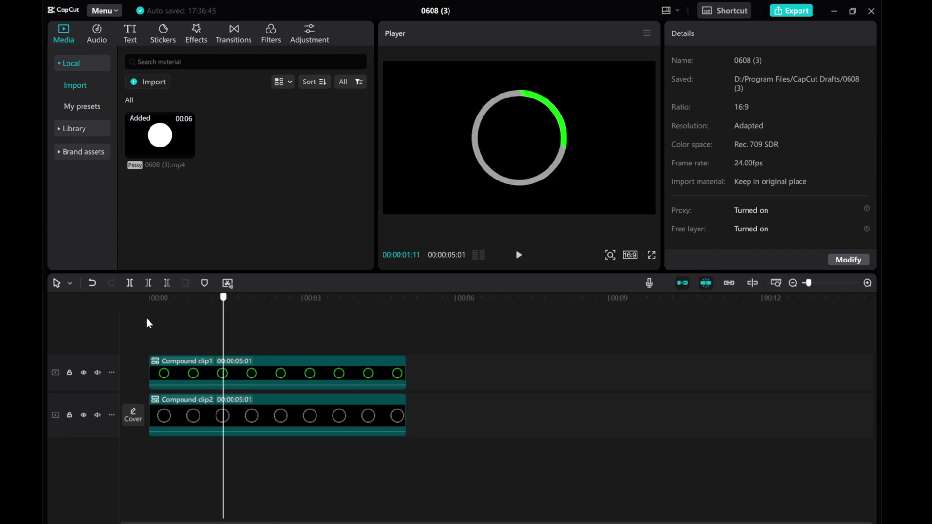
# - Add a default text reading 0% in the ring's centre and trim its clip to about 0.3 s
pyautogui.click(131, 35)
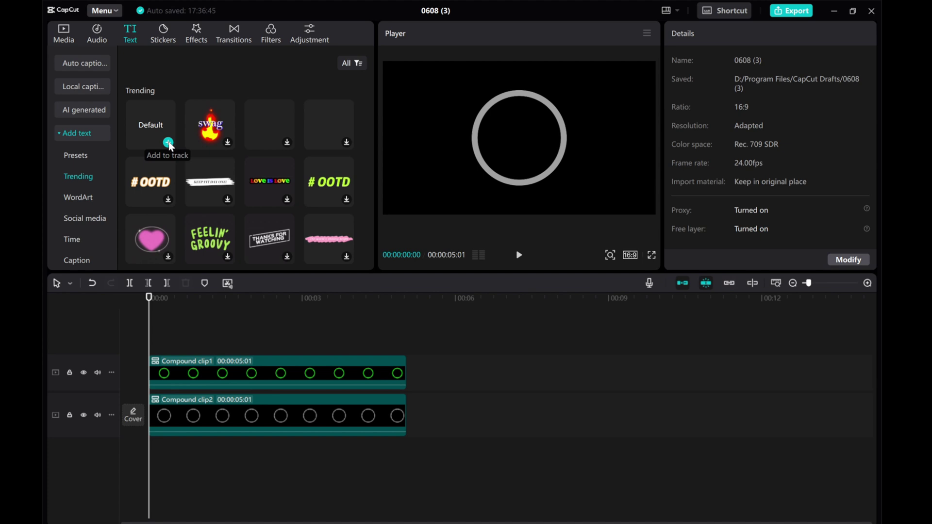
pyautogui.click(169, 142)
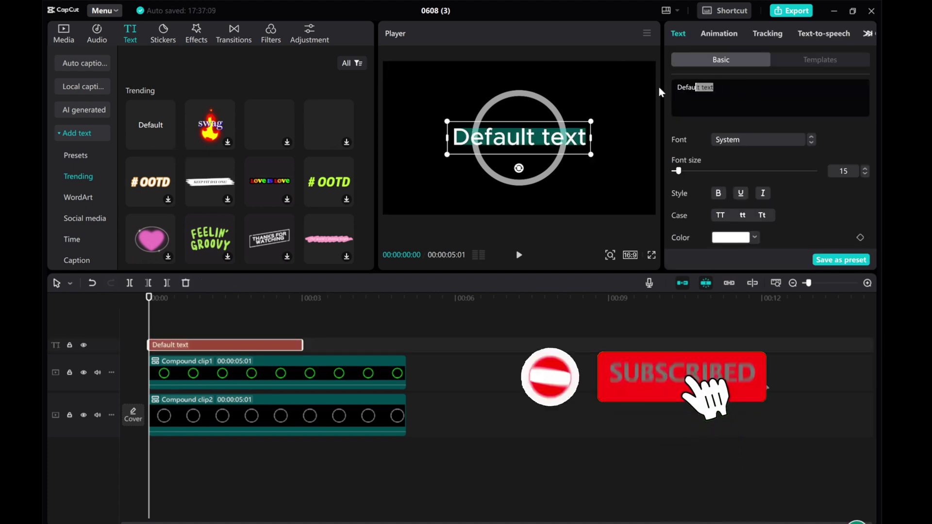
pyautogui.moveTo(658, 86); pyautogui.dragTo(658, 86)
pyautogui.write('0%')
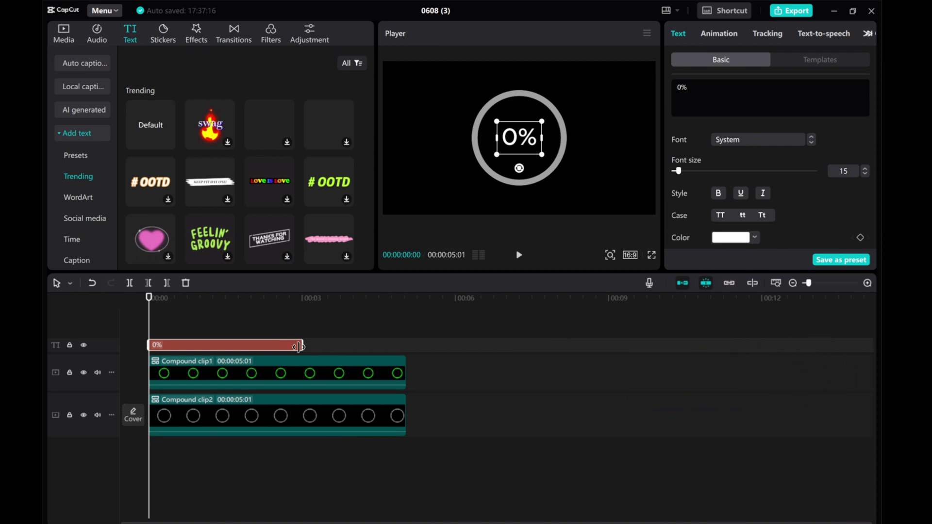
pyautogui.moveTo(300, 347); pyautogui.dragTo(193, 330)
# - Copy the 0% text clip and paste copies back-to-back until the track holds ten
pyautogui.moveTo(201, 332); pyautogui.dragTo(178, 345)
pyautogui.click(172, 329)
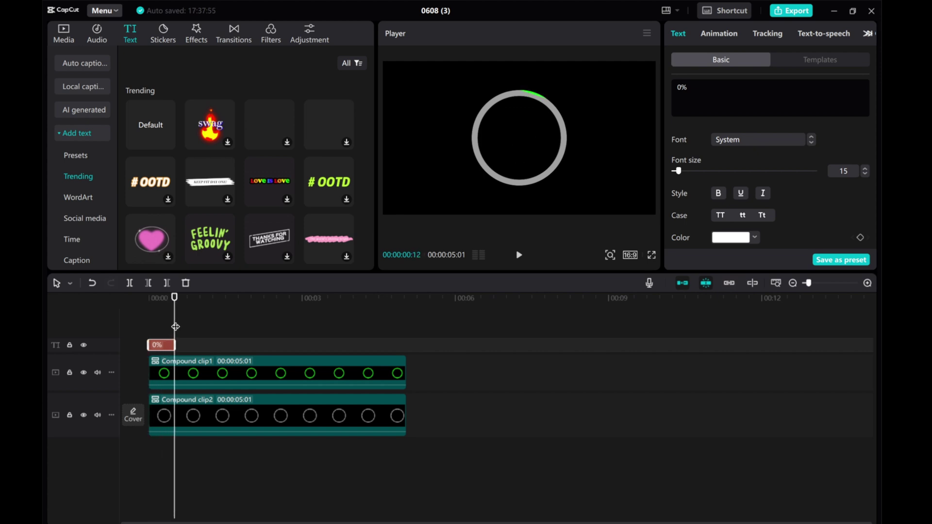
pyautogui.hotkey('ctrl', 'c')
pyautogui.hotkey('ctrl', 'v')
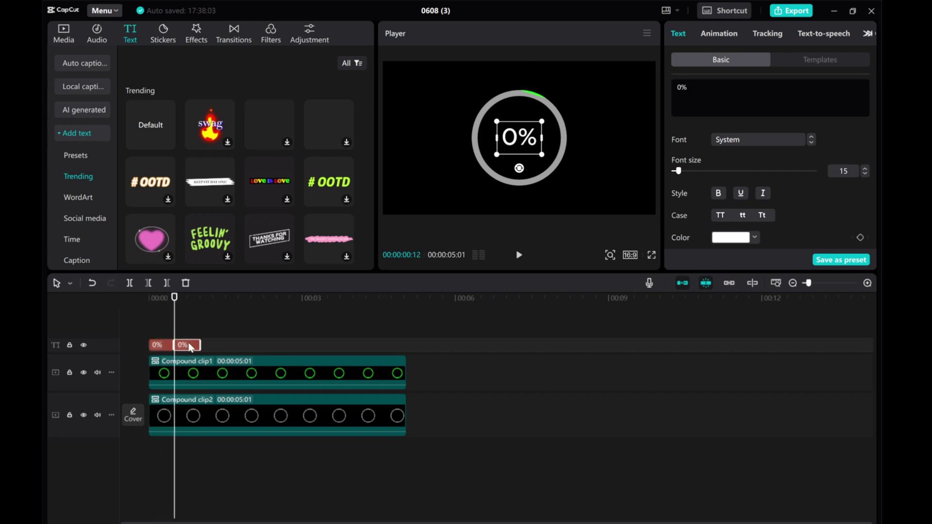
pyautogui.hotkey('ctrl', 'v')
pyautogui.hotkey('ctrl', 'v')
pyautogui.hotkey('ctrl', 'v')
pyautogui.hotkey('ctrl', 'v')
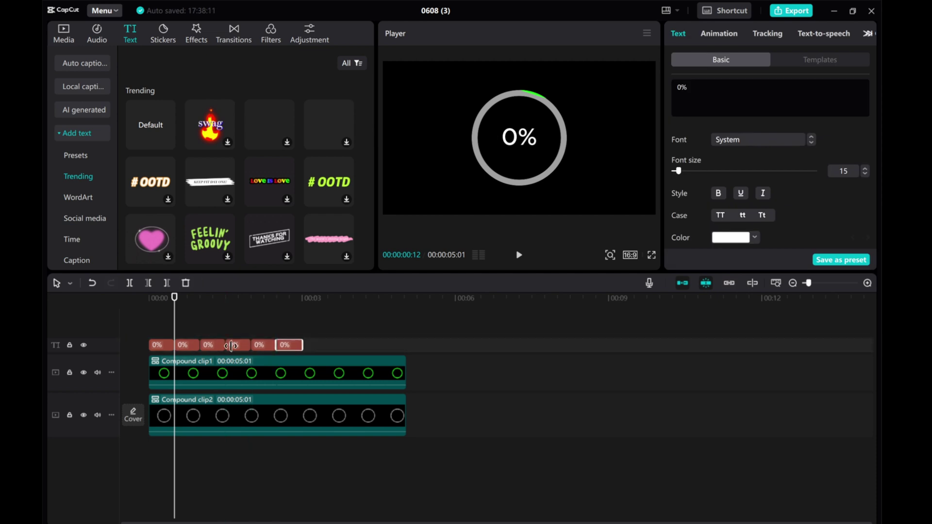
pyautogui.hotkey('ctrl', 'v')
pyautogui.hotkey('ctrl', 'v')
pyautogui.hotkey('ctrl', 'v')
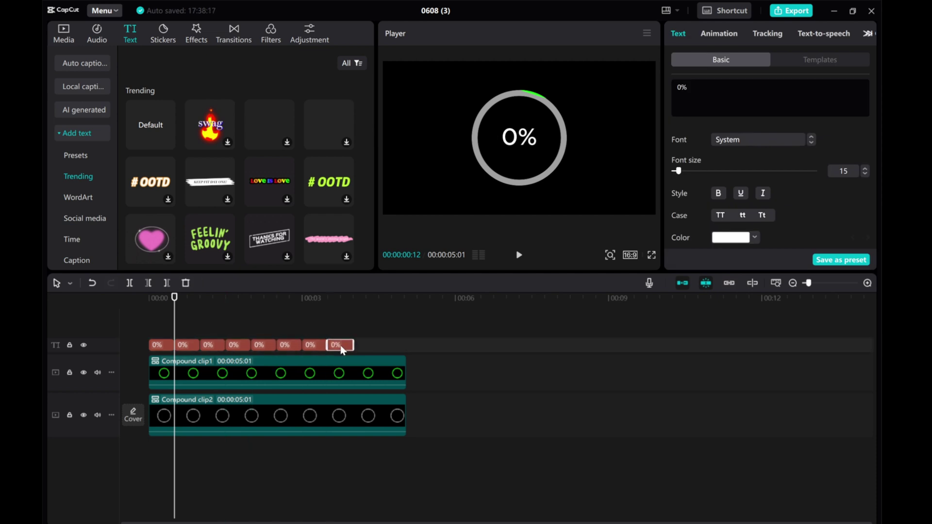
pyautogui.hotkey('ctrl', 'v')
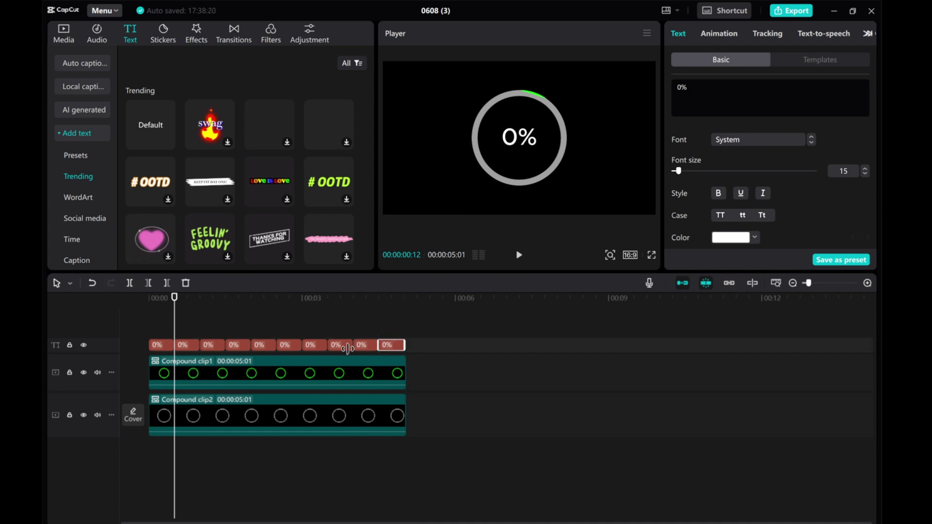
# - Relabel the second, third and fourth text clips to 10%, 20% and 30%
pyautogui.click(183, 346)
pyautogui.write('10%')
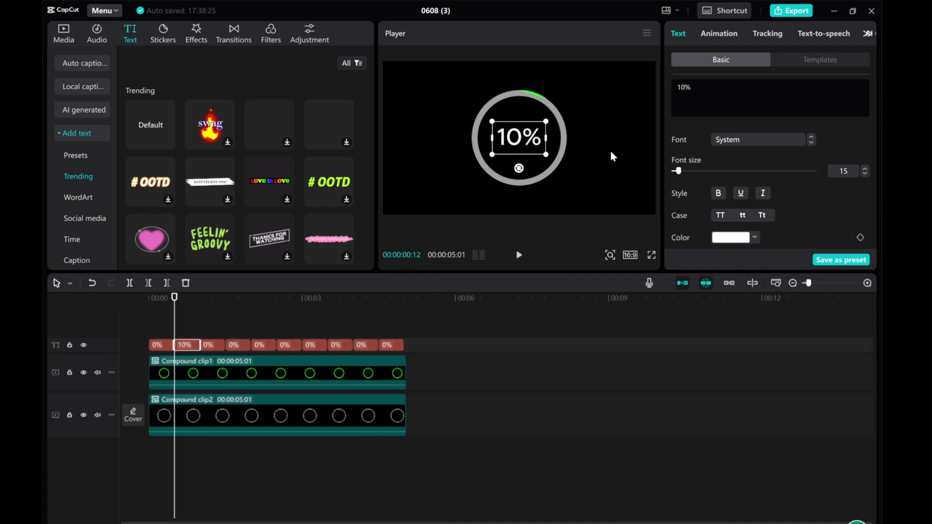
pyautogui.click(211, 346)
pyautogui.click(680, 88)
pyautogui.write('2')
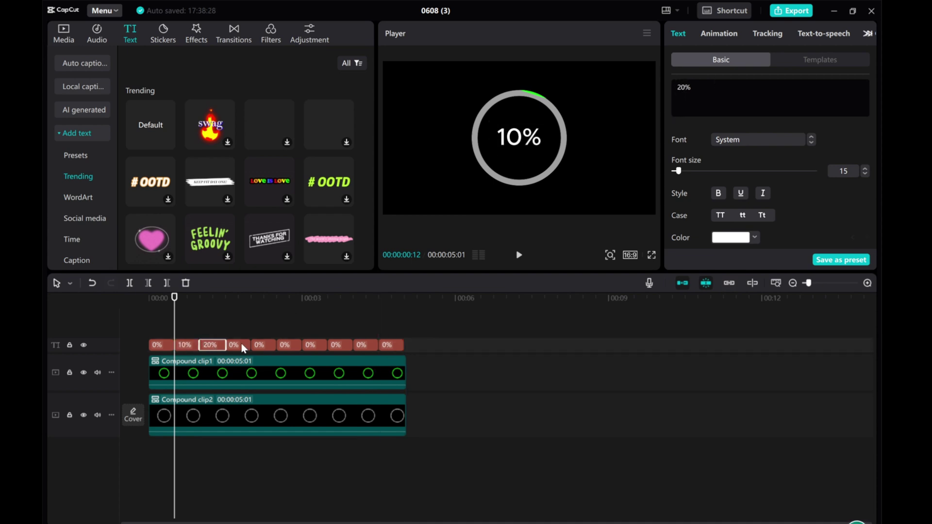
pyautogui.click(238, 346)
pyautogui.click(679, 88)
pyautogui.write('3')
# - Relabel the remaining text clips in ten-percent steps up to 90%
pyautogui.click(263, 345)
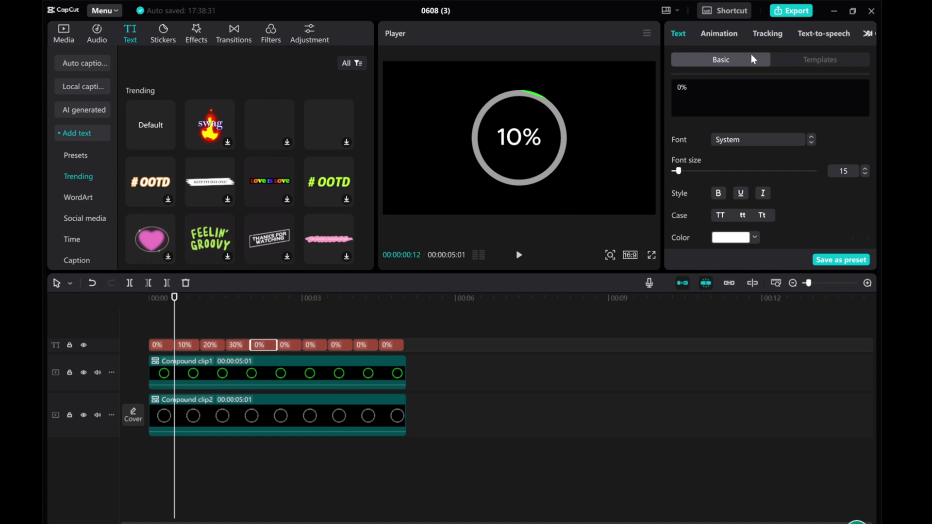
pyautogui.click(295, 346)
pyautogui.click(680, 88)
pyautogui.write('5')
pyautogui.click(314, 346)
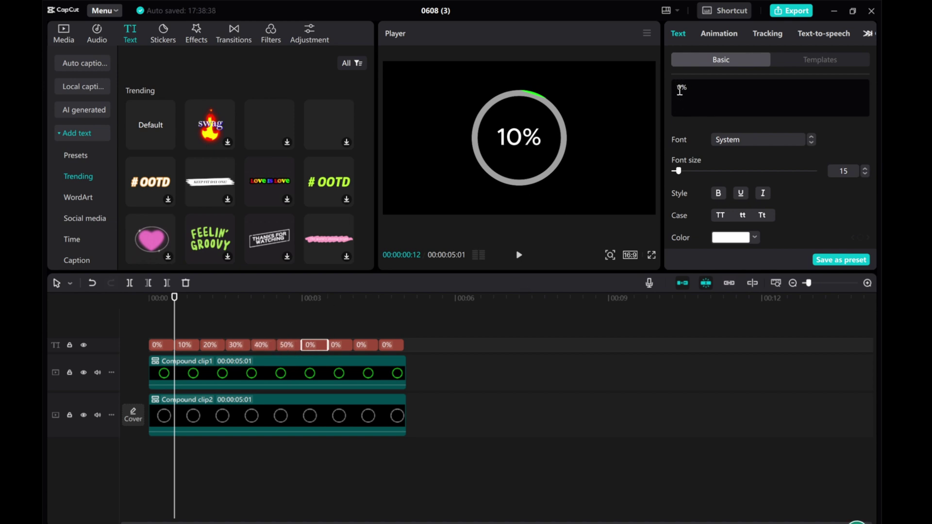
pyautogui.write('6')
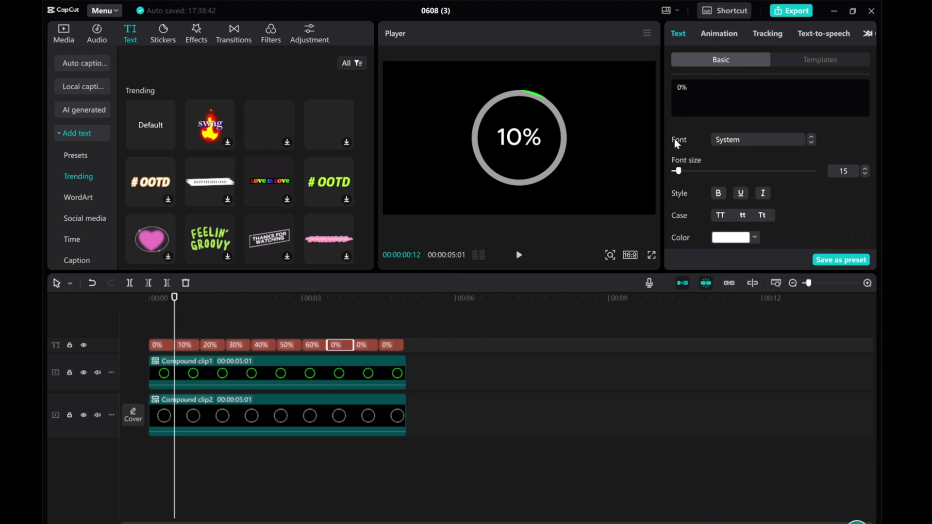
pyautogui.write('7')
pyautogui.click(366, 345)
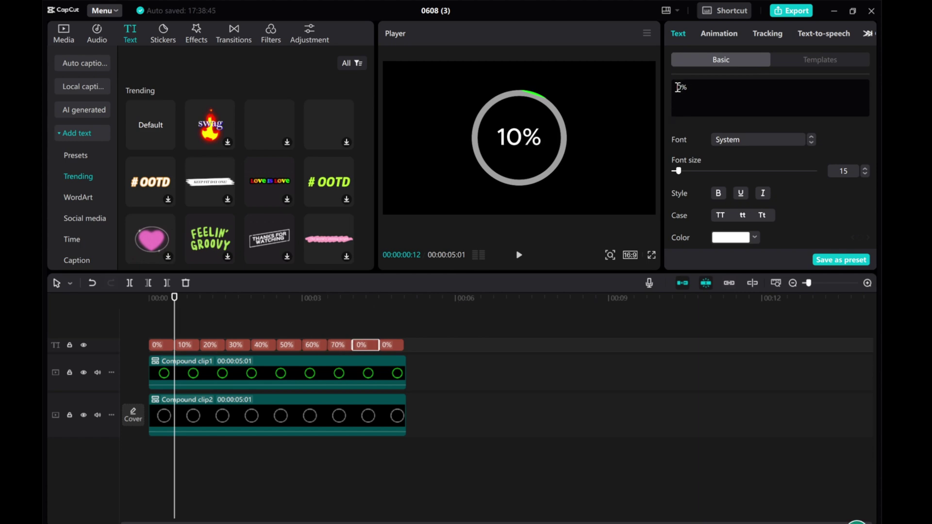
pyautogui.write('8')
pyautogui.click(392, 345)
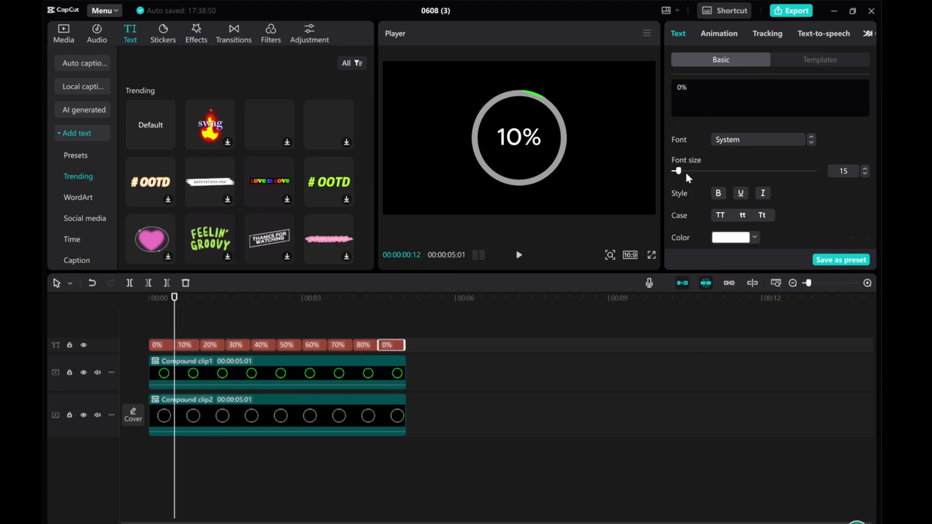
pyautogui.write('9')
pyautogui.click(716, 92)
pyautogui.moveTo(174, 320); pyautogui.dragTo(117, 312)
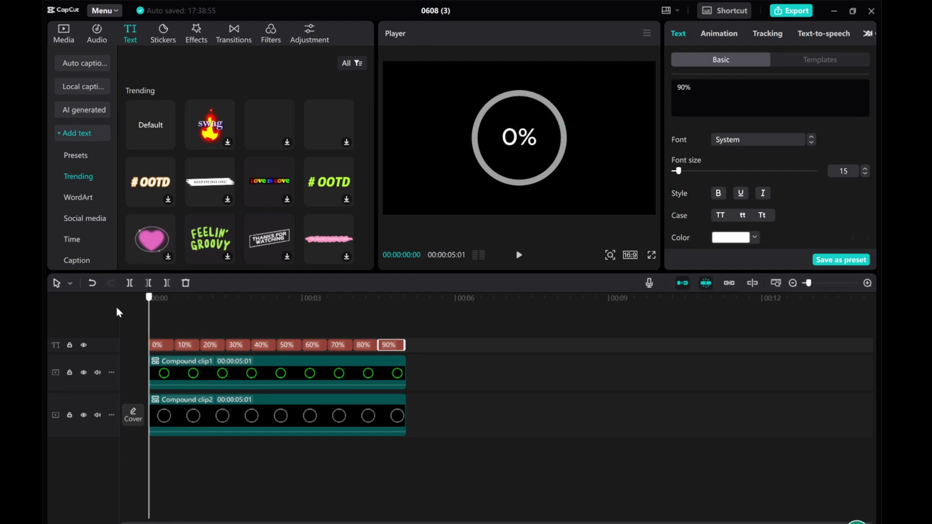
pyautogui.click(519, 256)
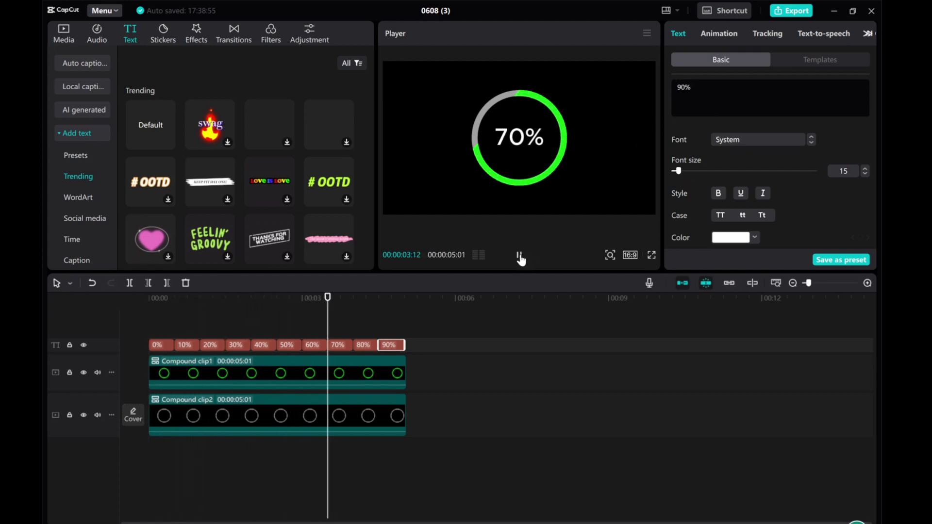
pyautogui.click(519, 256)
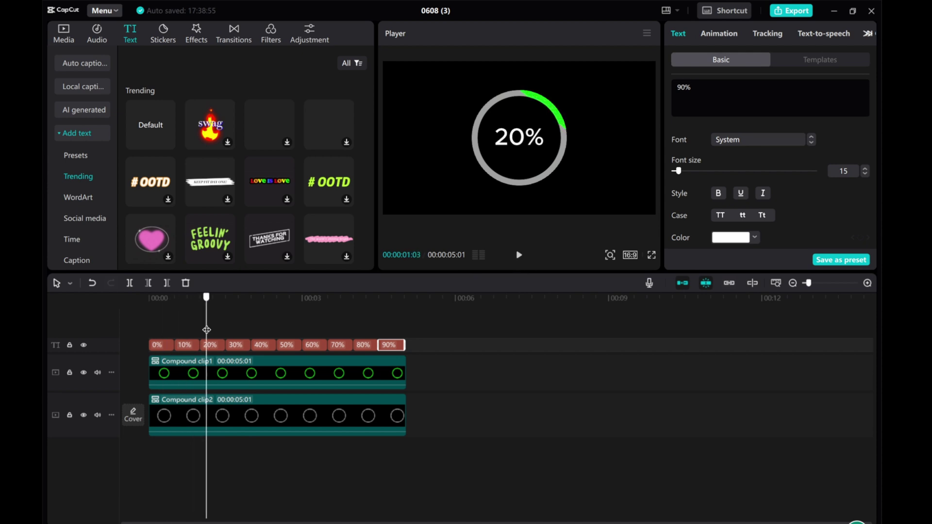
pyautogui.moveTo(206, 329); pyautogui.dragTo(404, 330)
pyautogui.click(402, 372)
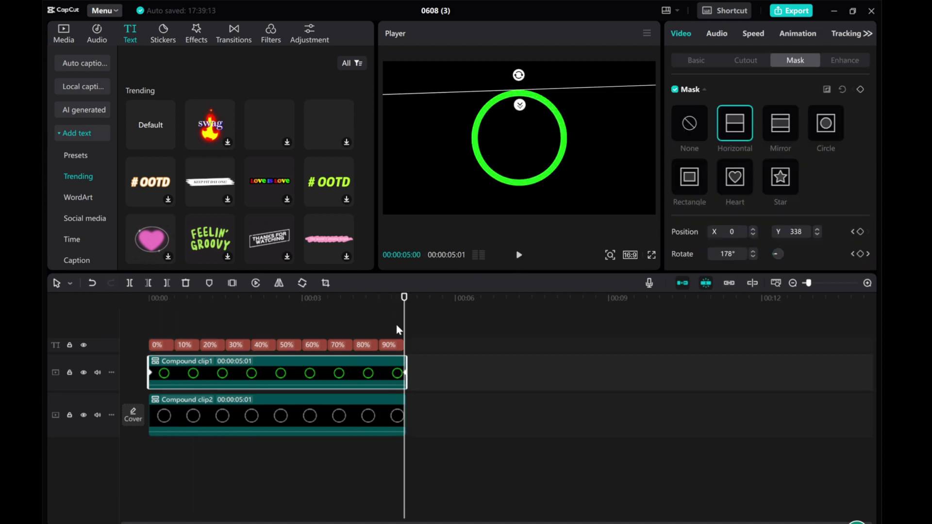
pyautogui.moveTo(406, 323)
pyautogui.mouseDown()
pyautogui.moveTo(309, 312)
pyautogui.moveTo(403, 314)
pyautogui.mouseUp()
pyautogui.click(391, 348)
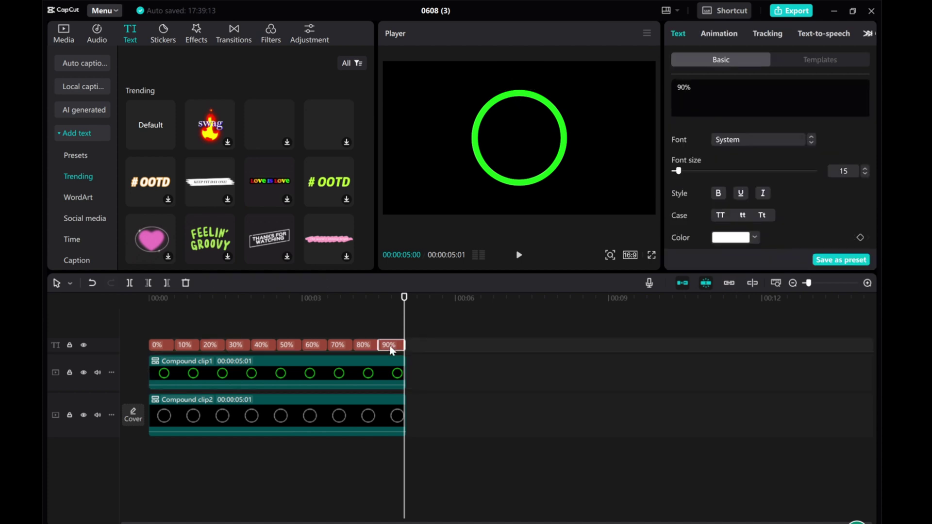
# - Duplicate the 90% text clip and change its label to 100%
pyautogui.hotkey('ctrl', 'c')
pyautogui.hotkey('ctrl', 'v')
pyautogui.moveTo(684, 88); pyautogui.dragTo(671, 88)
pyautogui.write('10')
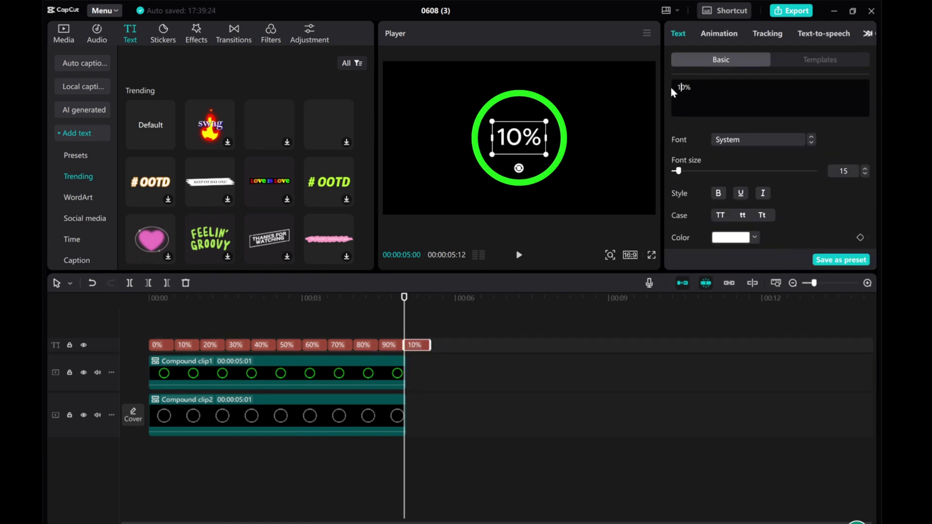
pyautogui.click(454, 376)
# - Slow the ring compound clips to 0.9x speed so they last 5.6s
pyautogui.click(362, 372)
pyautogui.moveTo(430, 299); pyautogui.dragTo(406, 309)
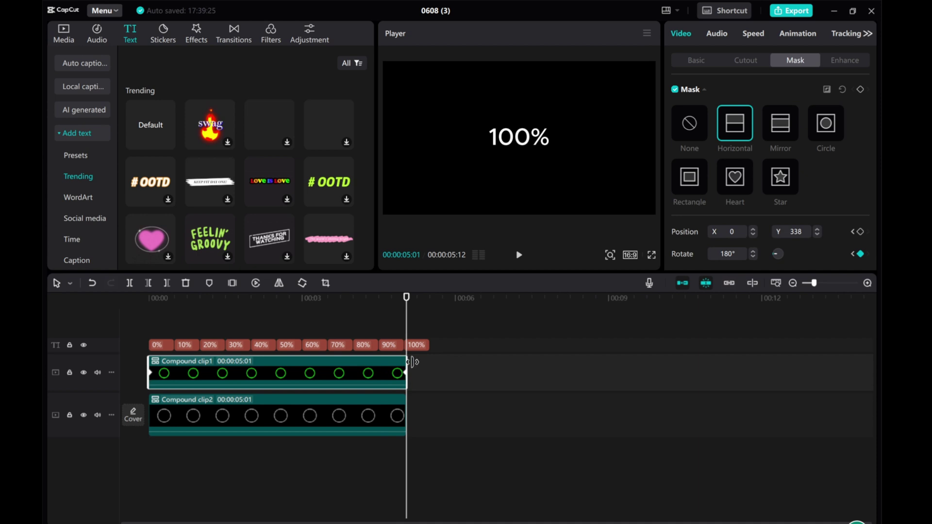
pyautogui.click(751, 32)
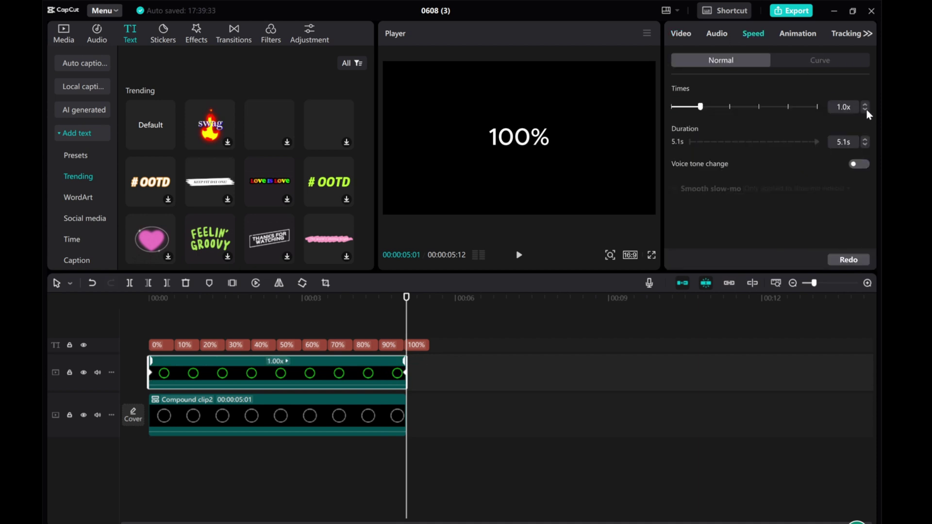
pyautogui.click(866, 111)
pyautogui.click(365, 417)
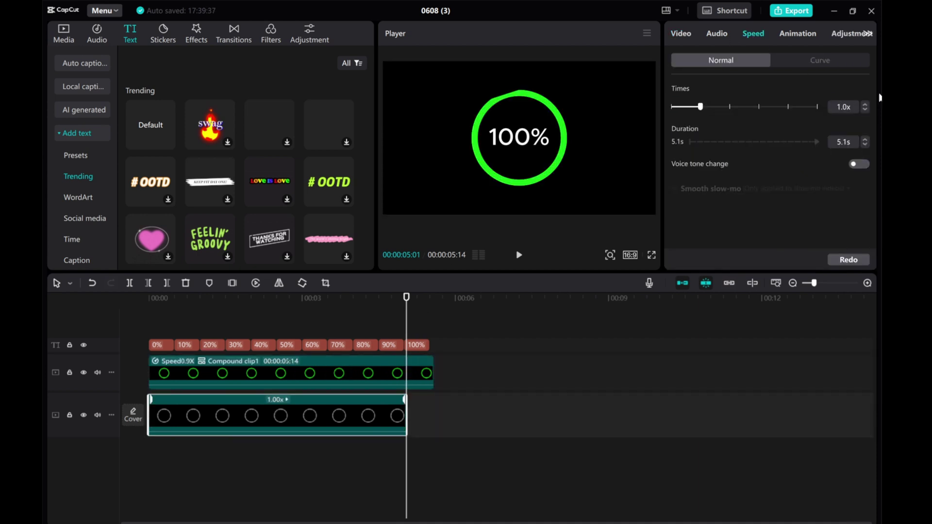
pyautogui.click(418, 368)
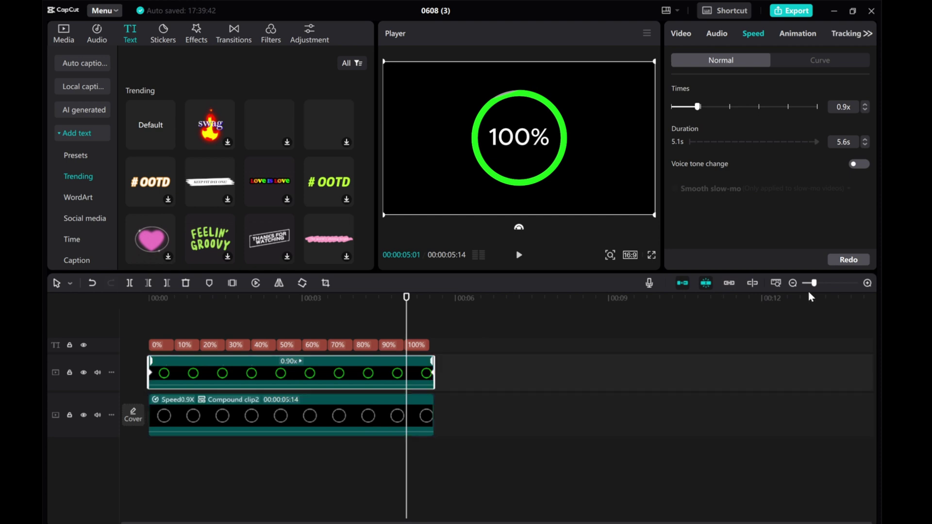
# - Zoom the timeline to review the final 90% and 100% frames, selecting the 100% text clip
pyautogui.click(868, 283)
pyautogui.moveTo(503, 523); pyautogui.dragTo(531, 523)
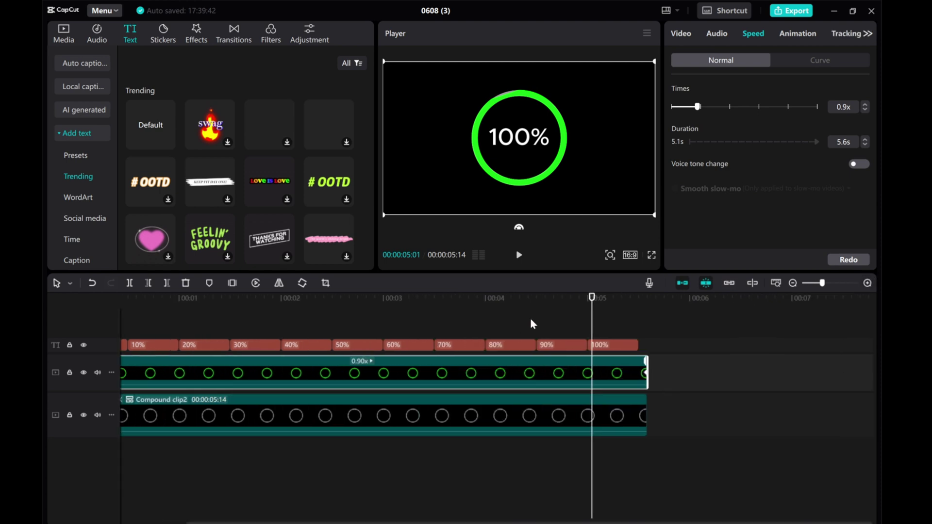
pyautogui.moveTo(591, 318); pyautogui.dragTo(638, 319)
pyautogui.click(621, 346)
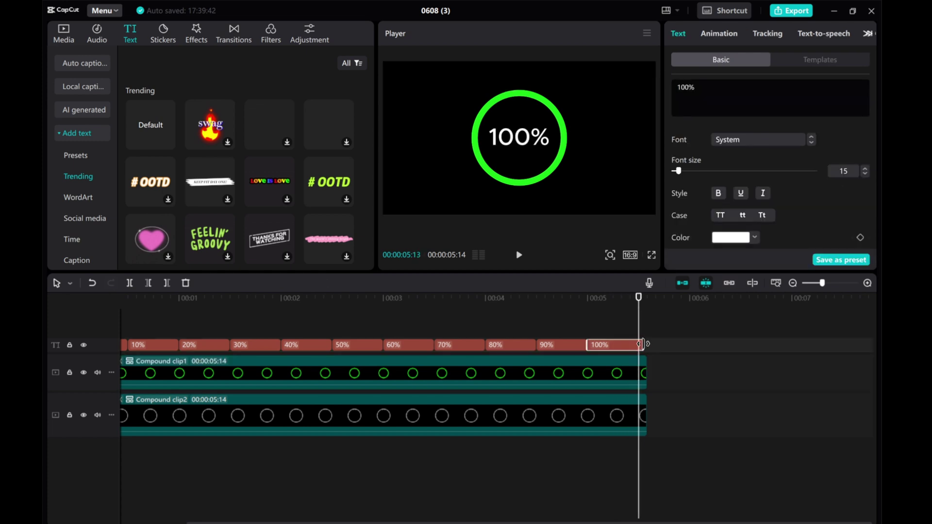
pyautogui.click(793, 283)
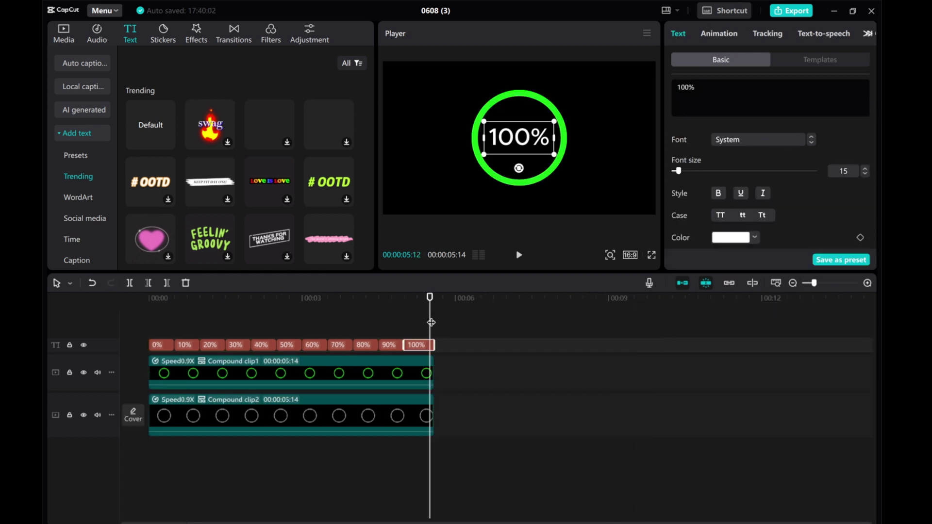
pyautogui.press('Home')
pyautogui.click(518, 255)
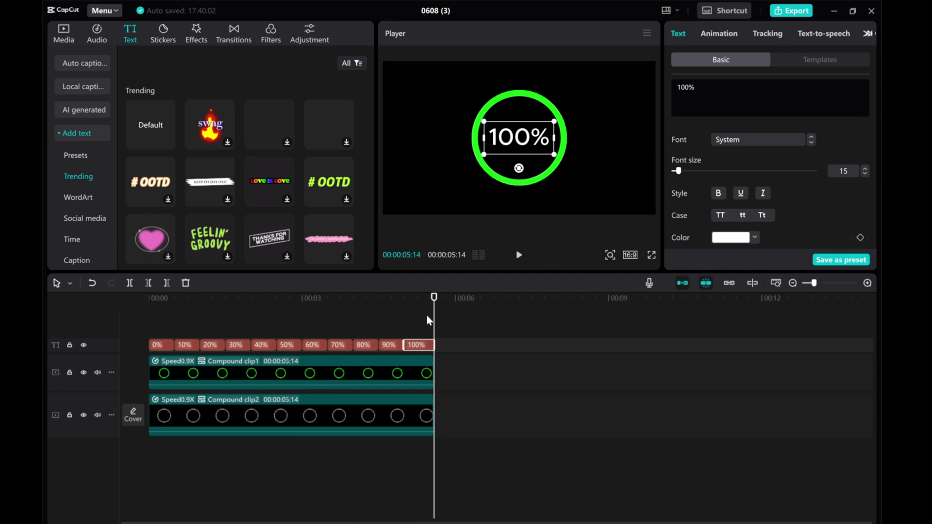
pyautogui.moveTo(434, 298); pyautogui.dragTo(109, 274)
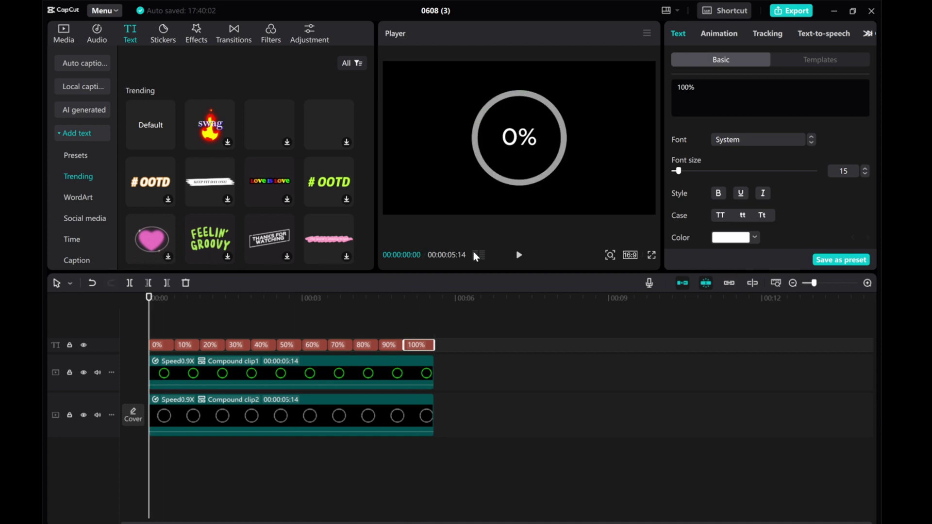